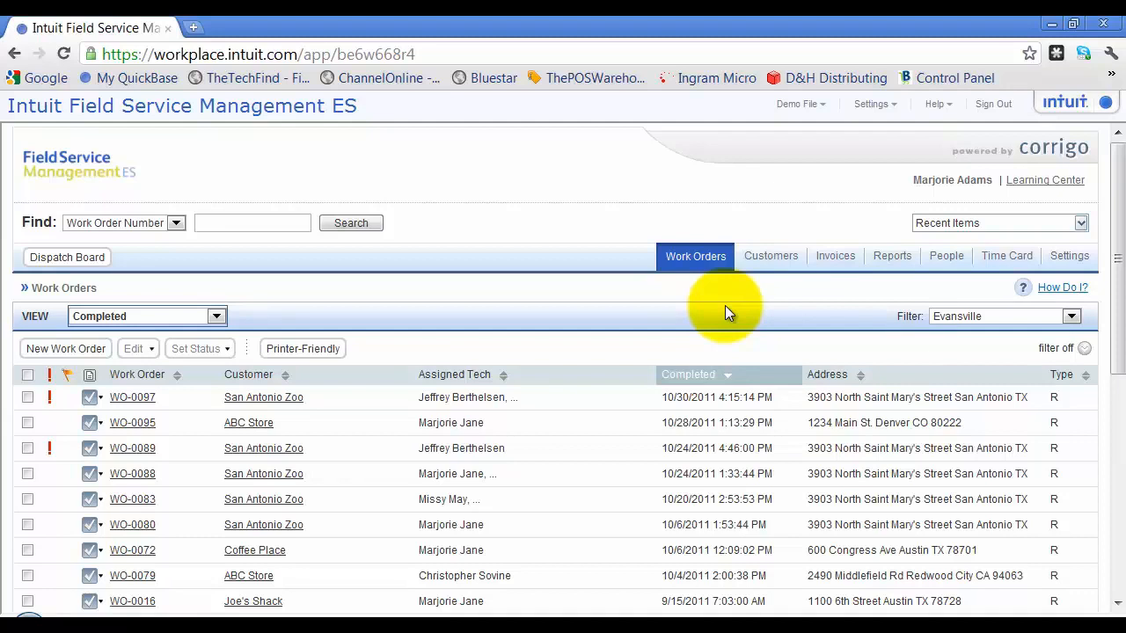
Step: Open the Reports section and look through the reports in the Work Orders category
click(892, 256)
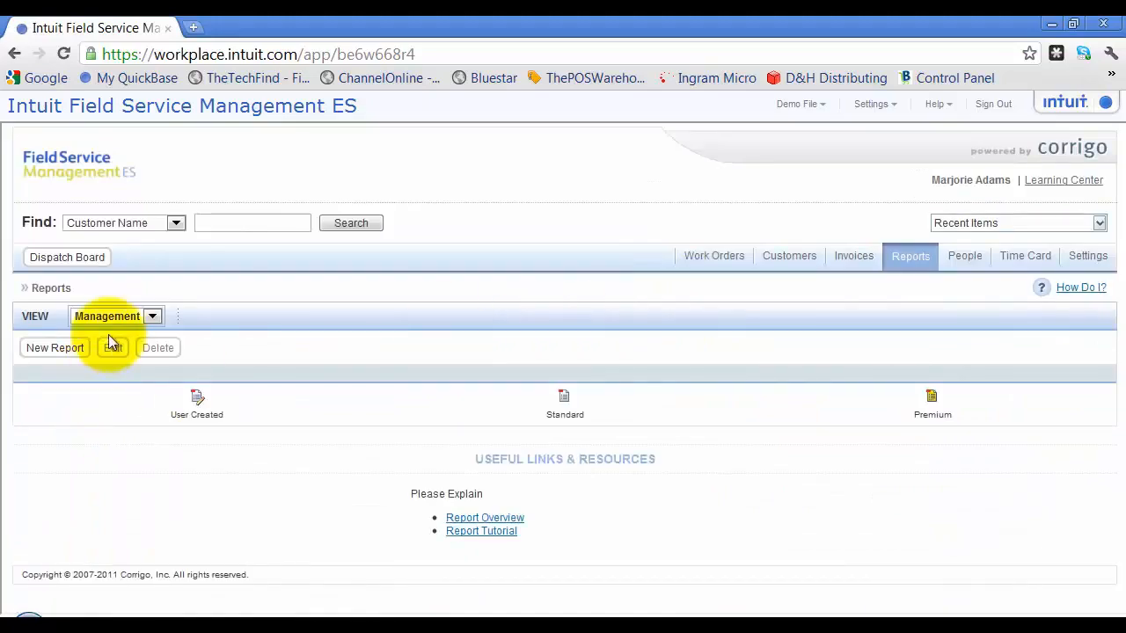
click(152, 316)
click(125, 332)
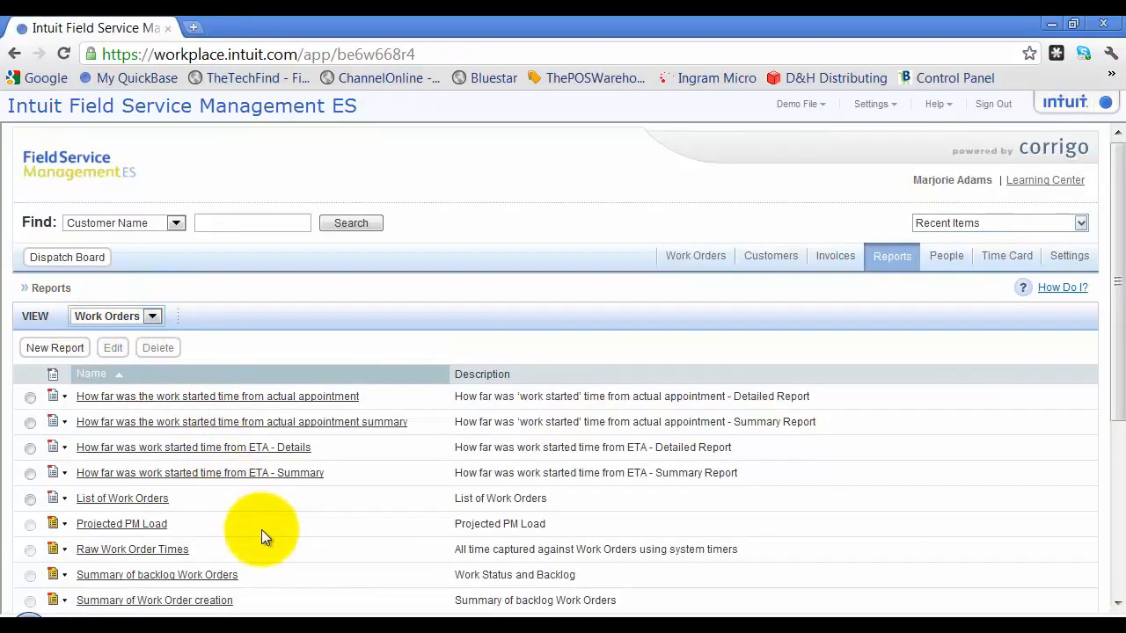
scroll(261, 532, down, 2)
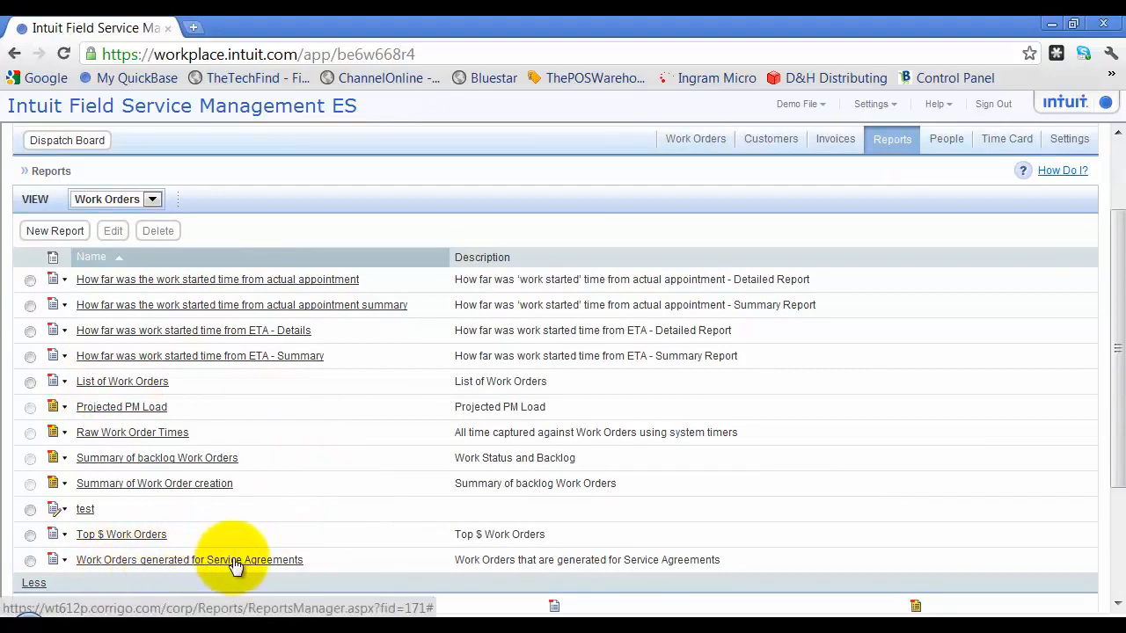
Step: Show the Customers reports, select the Invoice Check report and look through the list
click(112, 199)
click(113, 230)
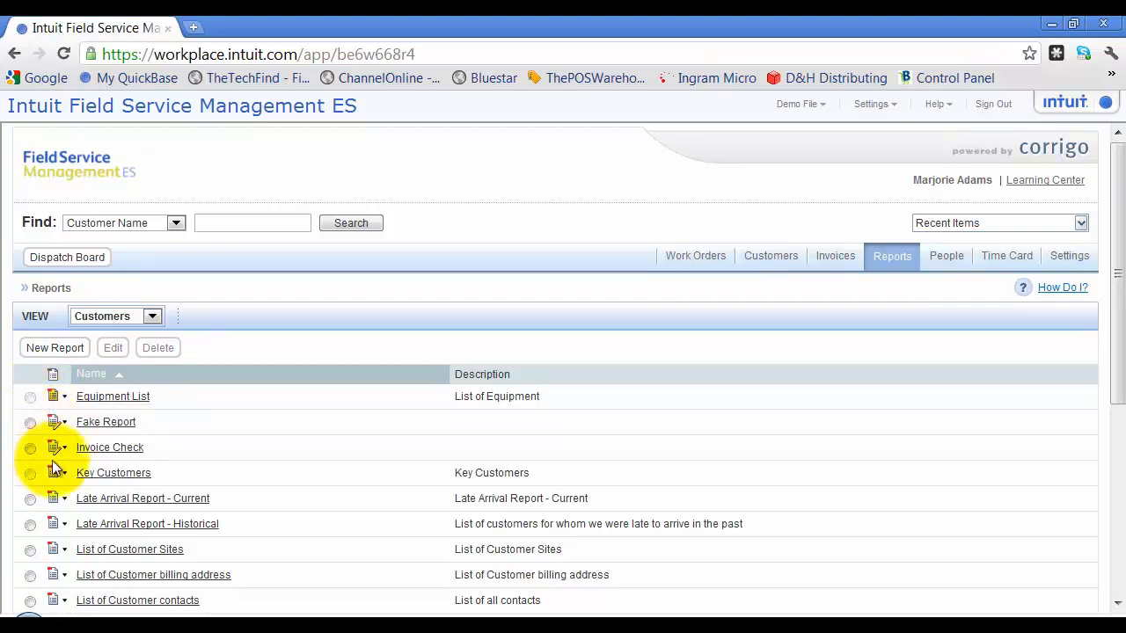
click(30, 447)
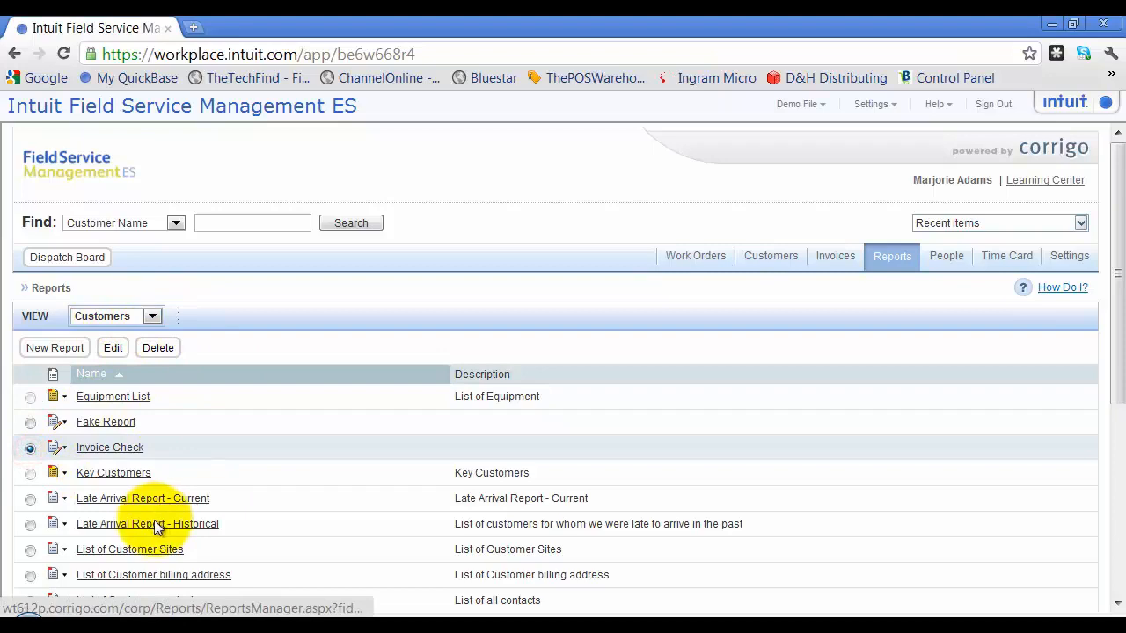
scroll(333, 365, down, 3)
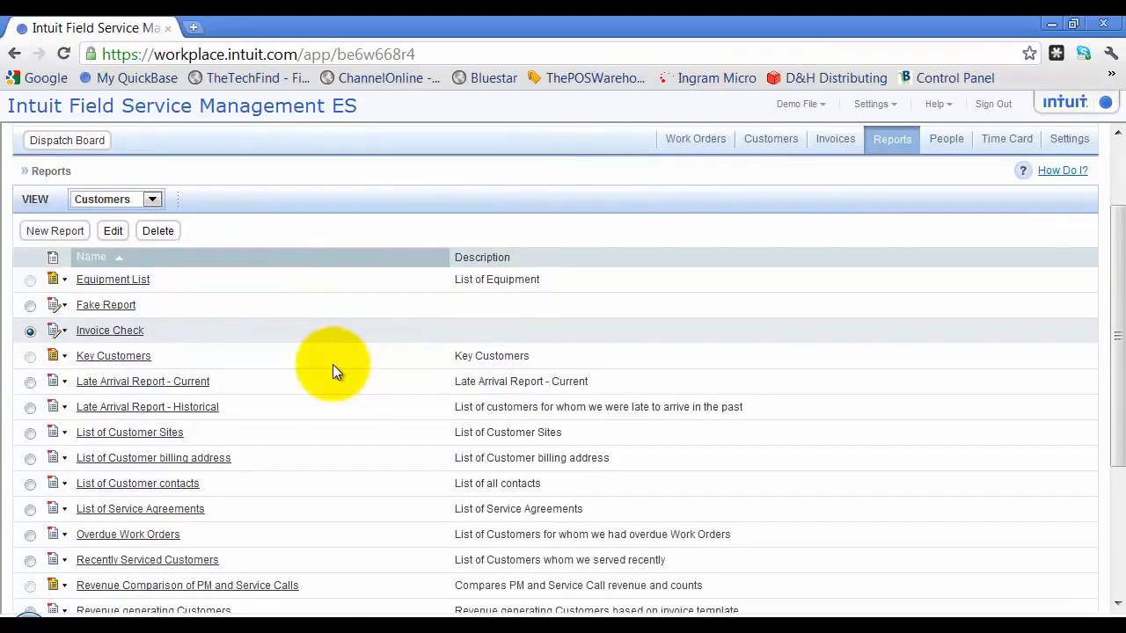
Step: Create a new Work Order report about Work Order Details as a tabular report with indentation, and proceed to choosing columns
click(38, 231)
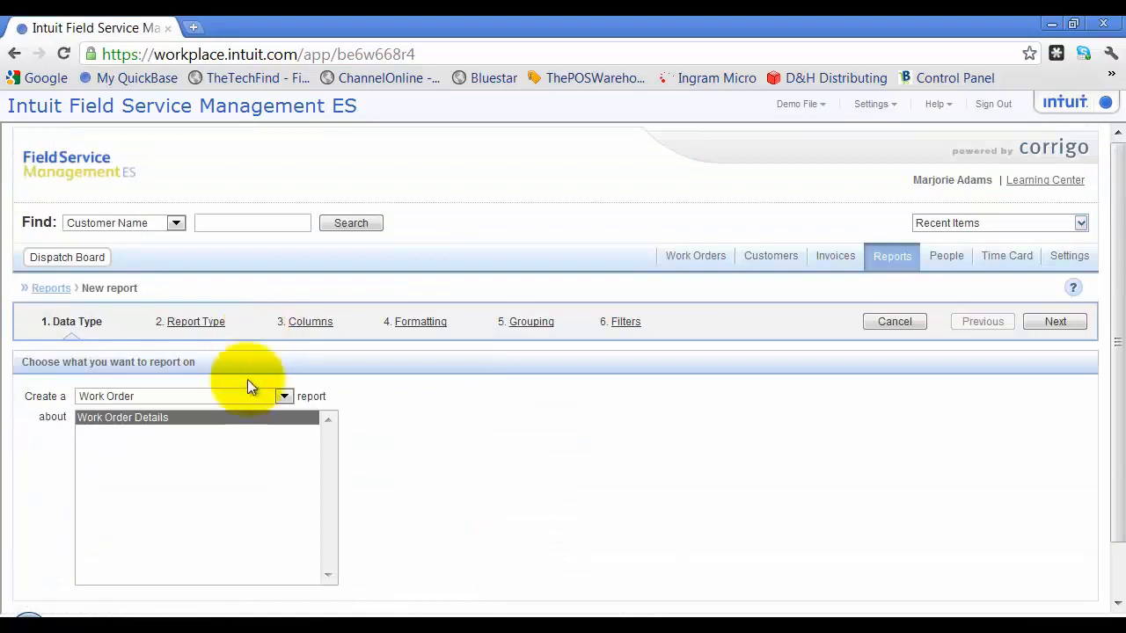
click(280, 396)
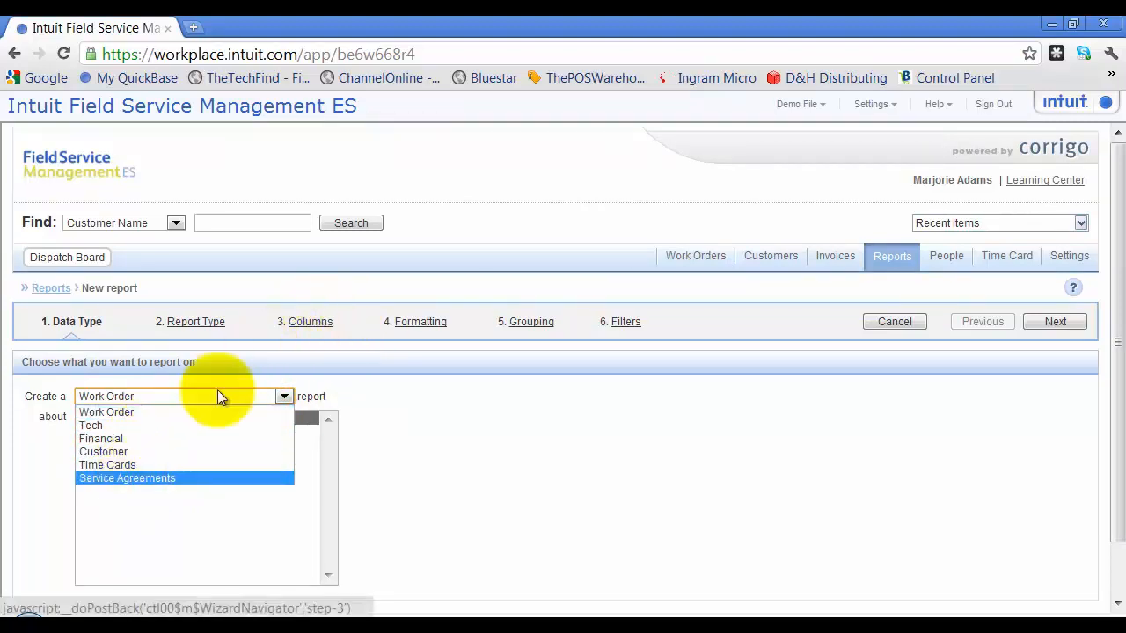
click(135, 411)
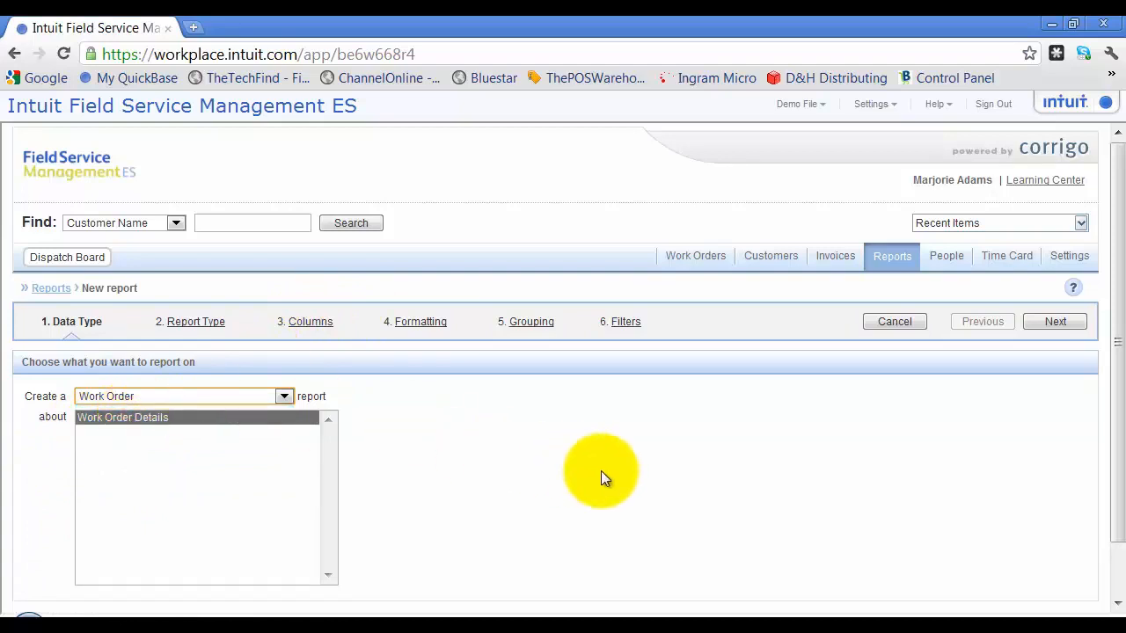
click(1078, 325)
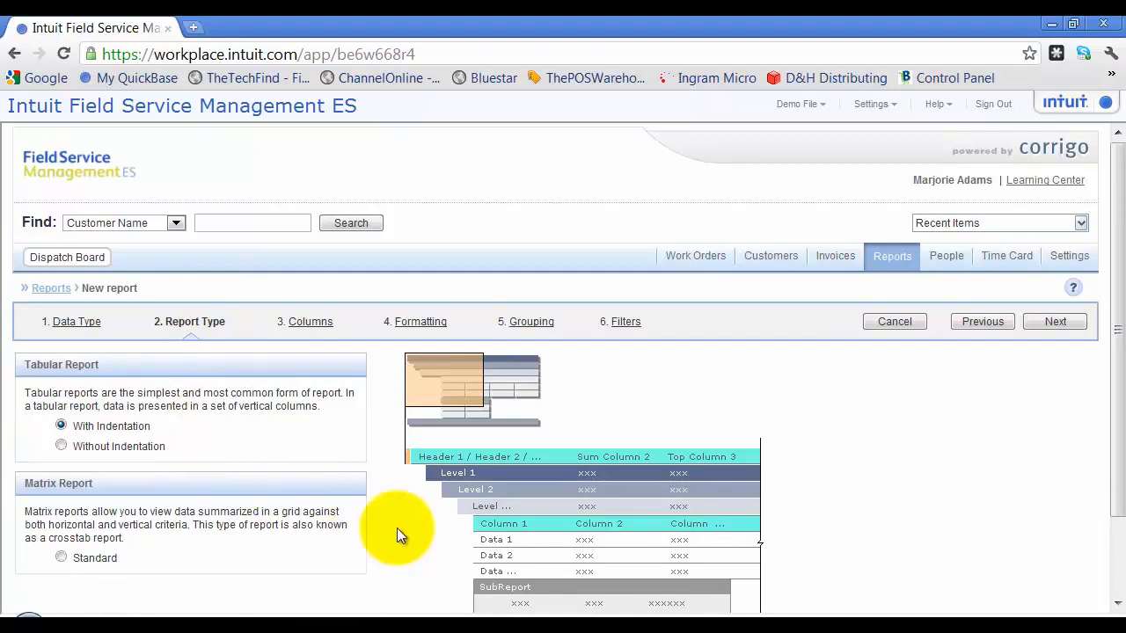
click(1054, 323)
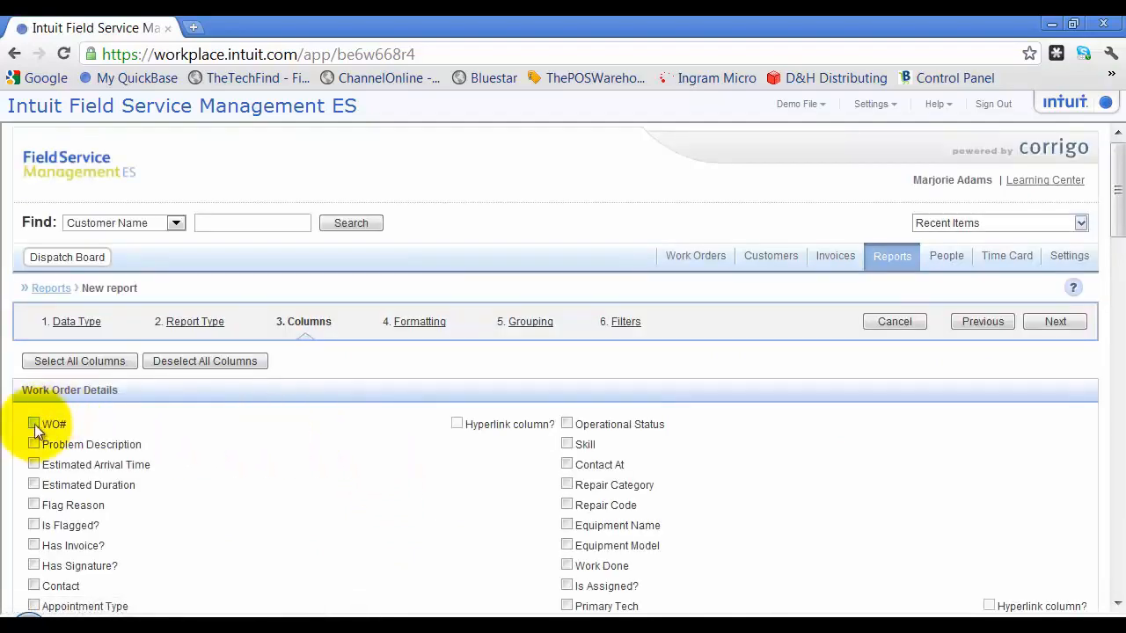
Step: Include the WO#, Problem Description and Primary Tech columns from the Work Order Details group
click(34, 424)
click(35, 445)
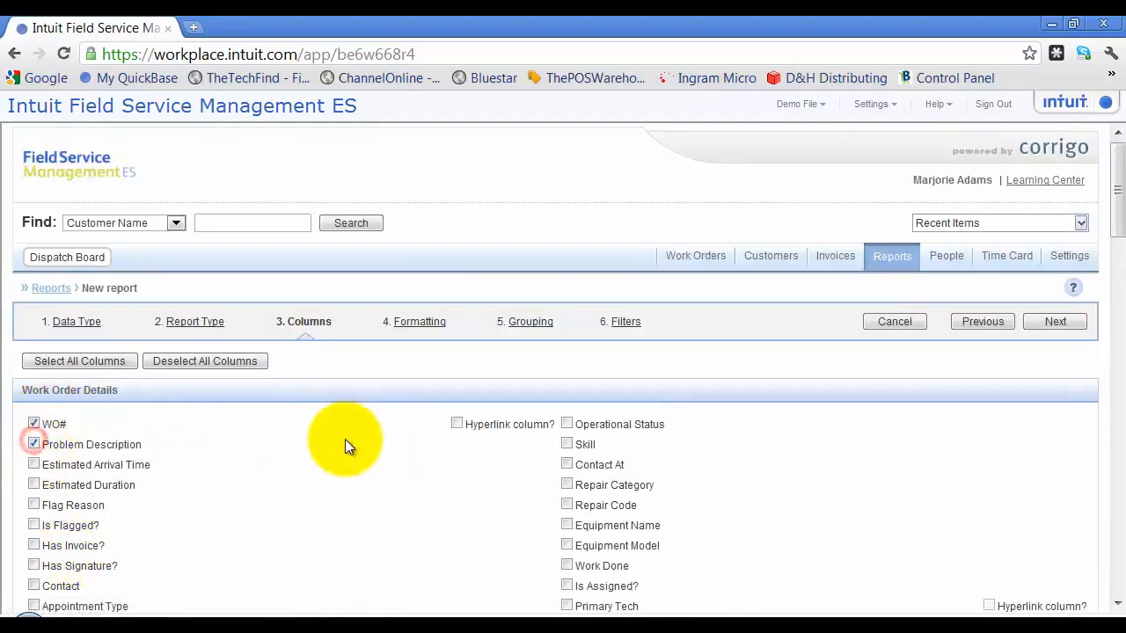
scroll(345, 439, down, 2)
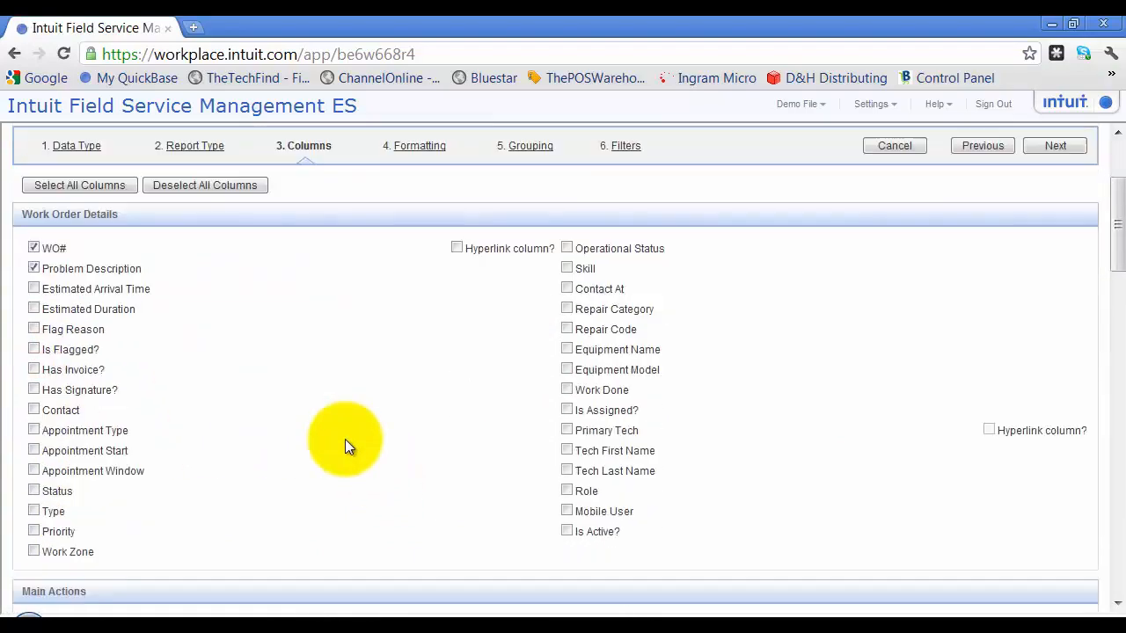
click(567, 430)
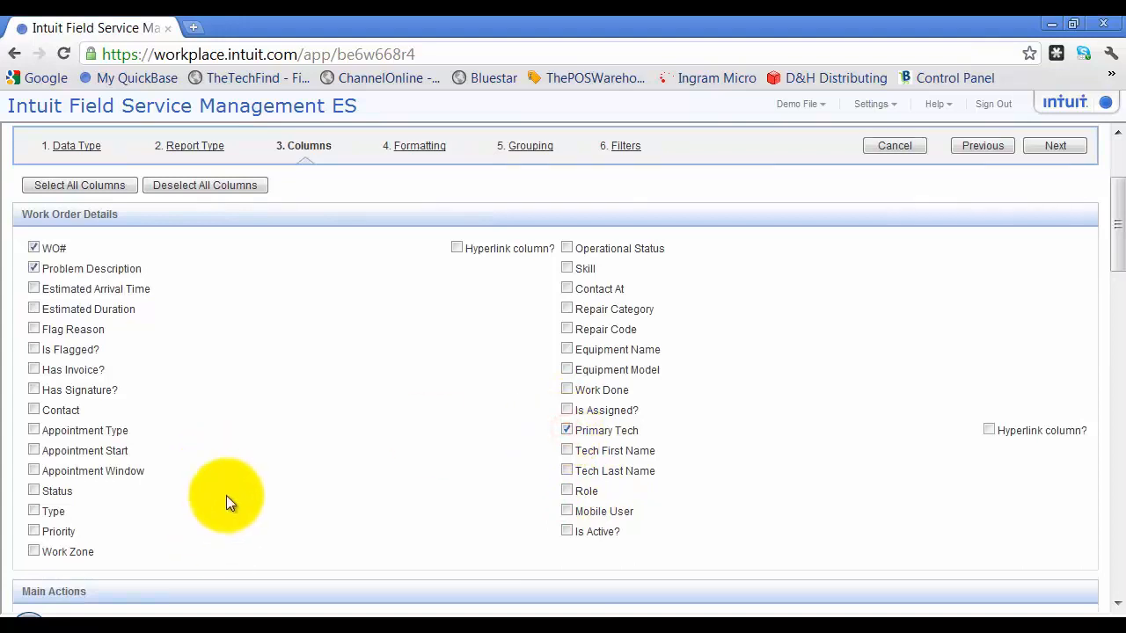
Step: Include Date/Time Started from the Main Actions group and Started To Appointment End from the Performance group
scroll(466, 461, down, 1)
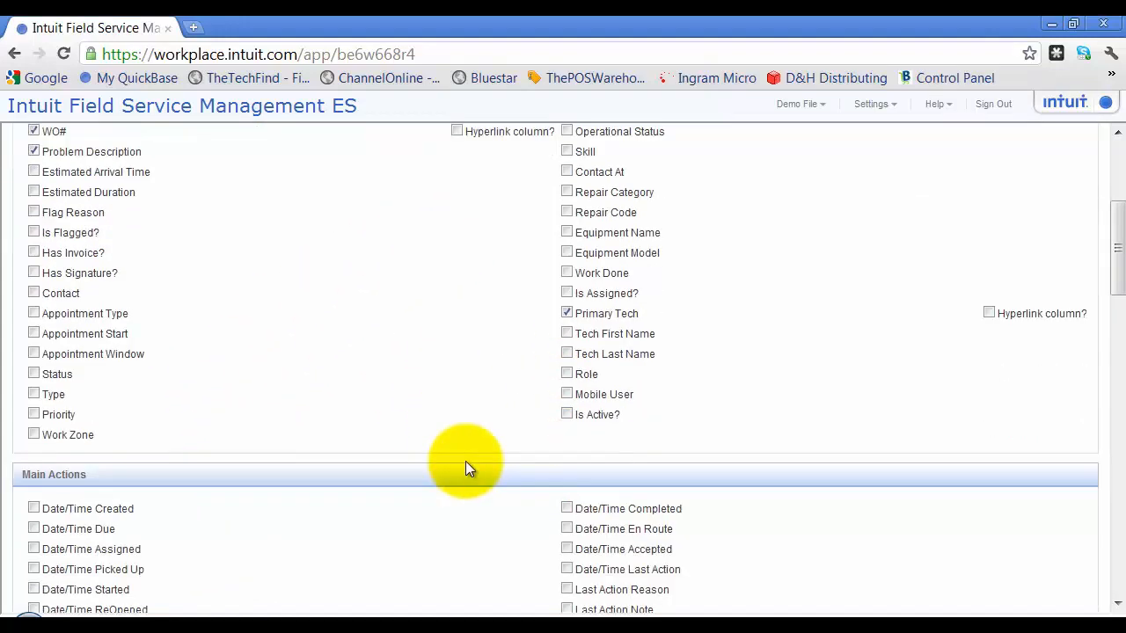
scroll(294, 442, down, 3)
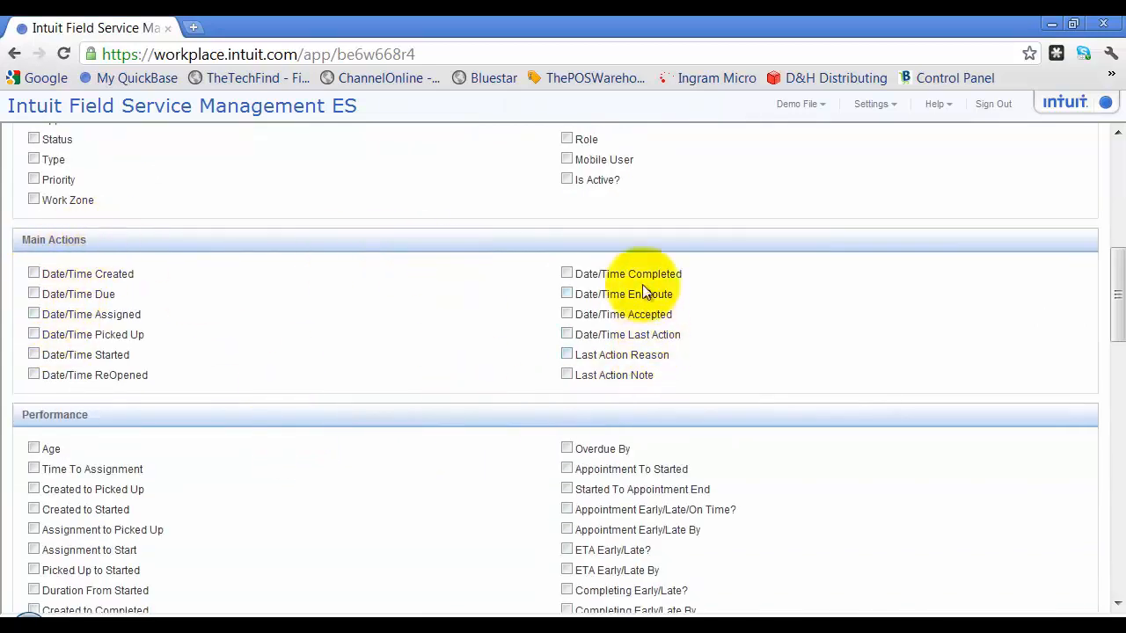
click(33, 355)
scroll(283, 352, down, 1)
scroll(282, 350, down, 1)
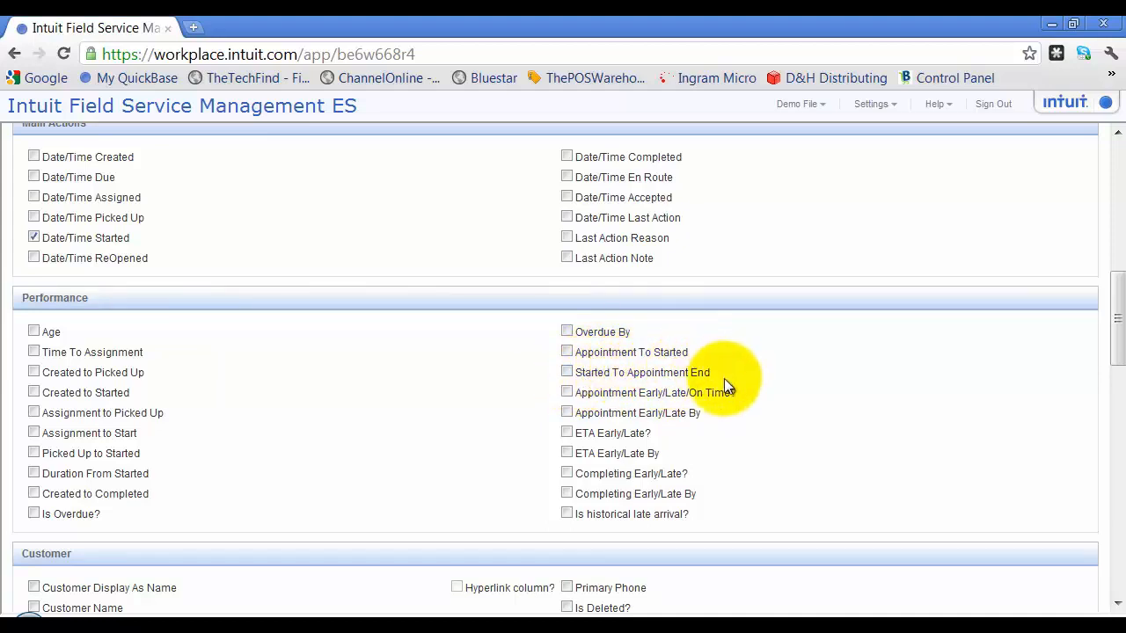
click(567, 373)
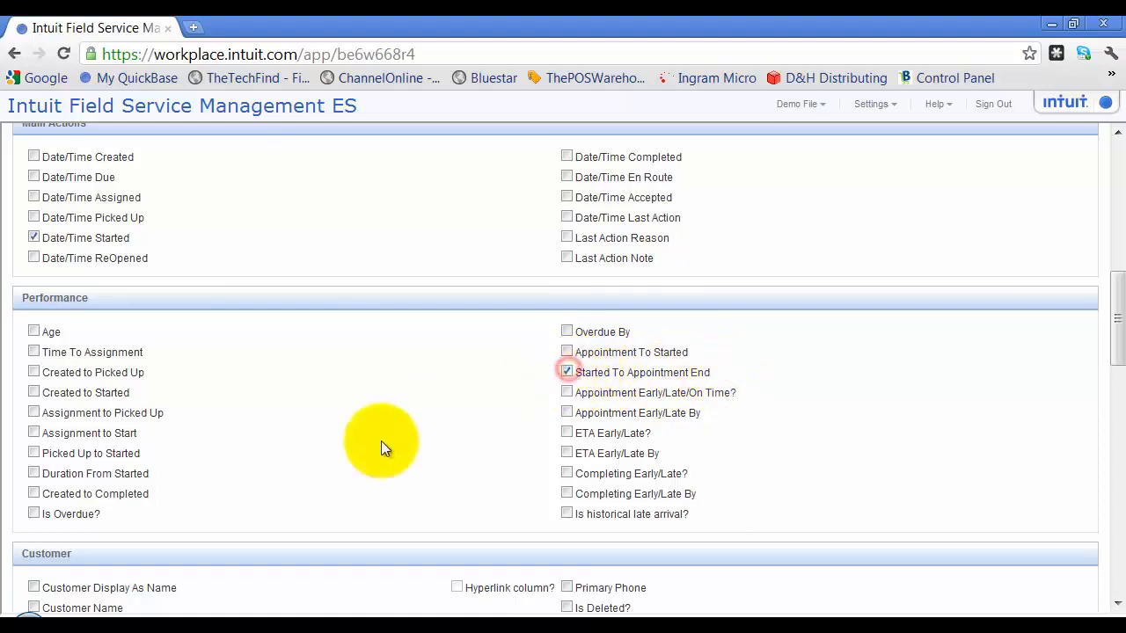
Step: Include Customer Name and Site Address from the Customer group and Total Invoice from the Customer Invoice group
scroll(381, 440, down, 3)
scroll(381, 445, down, 1)
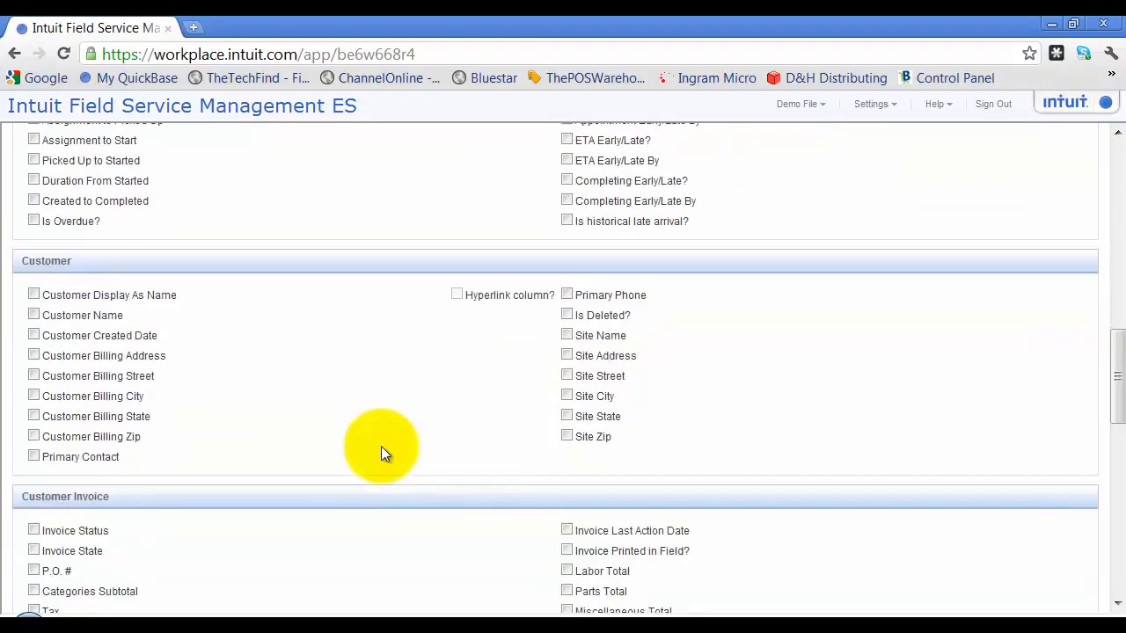
click(34, 315)
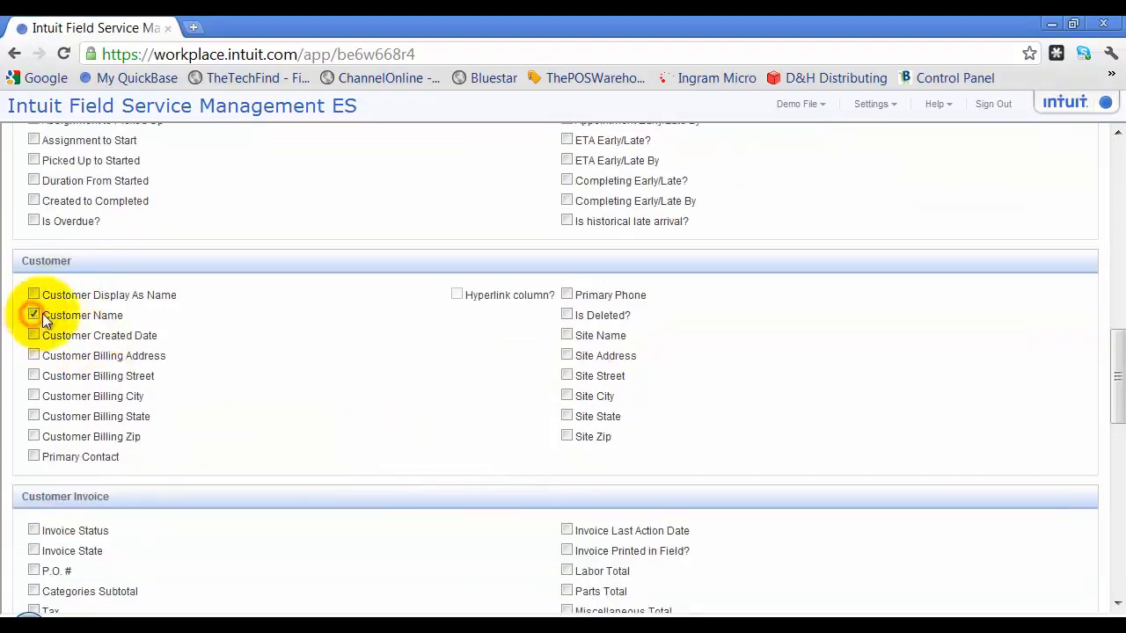
click(566, 357)
scroll(380, 365, down, 3)
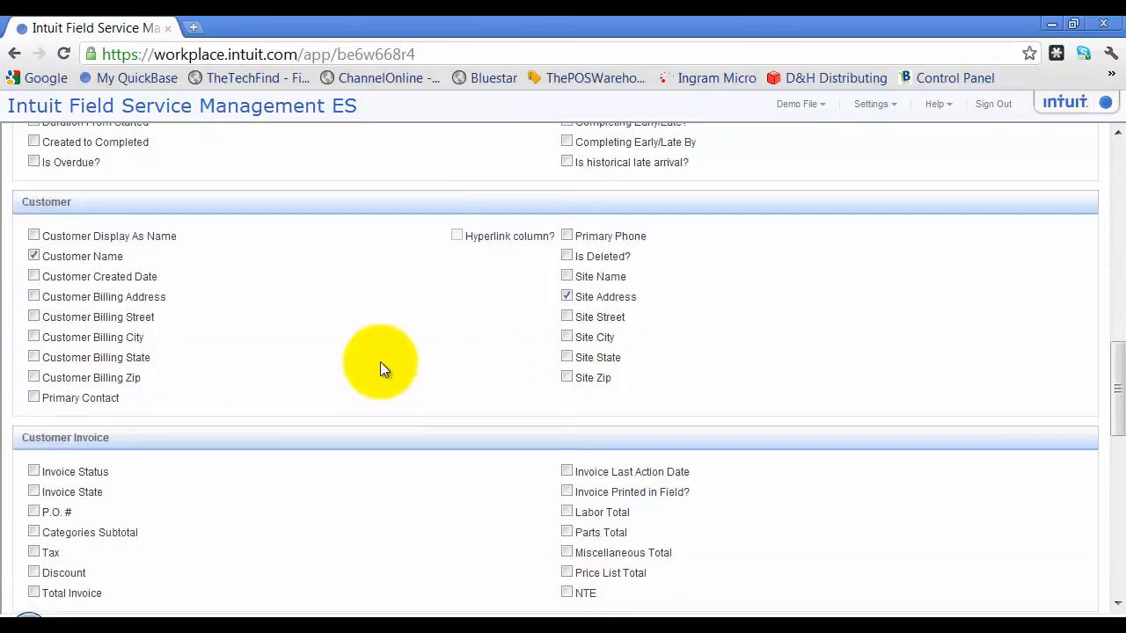
scroll(380, 368, down, 1)
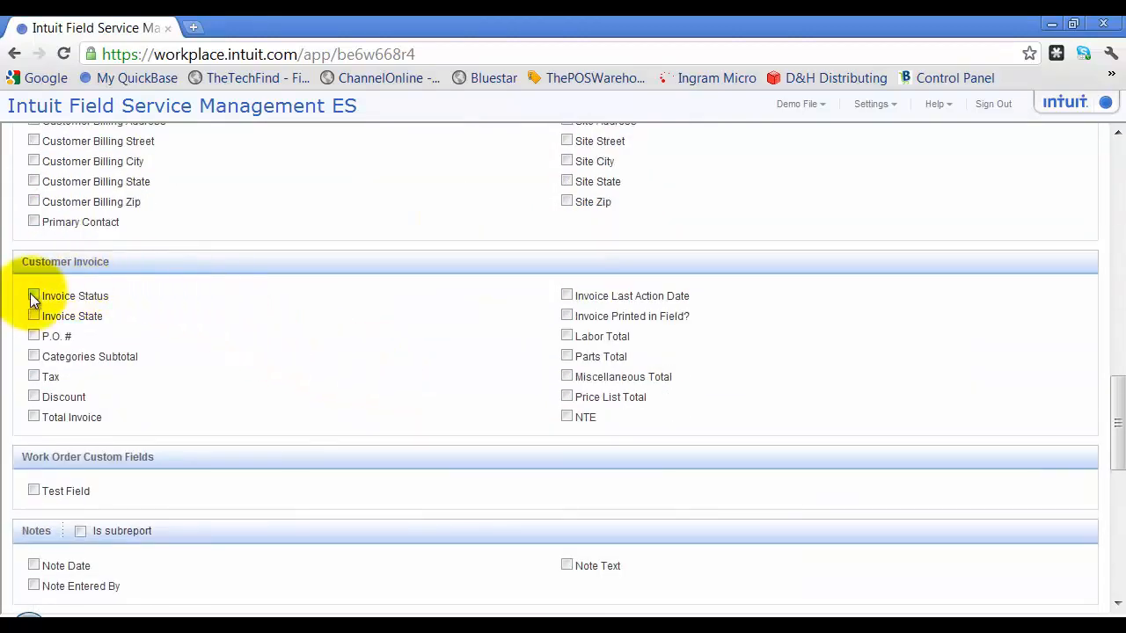
click(34, 417)
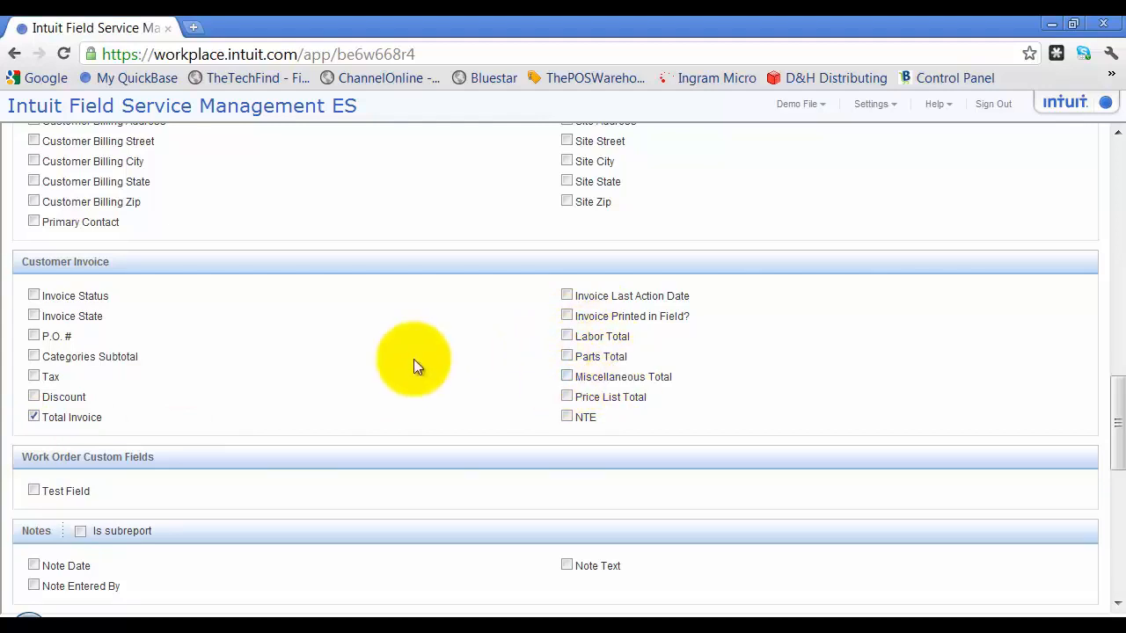
Step: Include Tech on Time Record plus the Service and Description columns of Problem Line Items, and continue to column formatting
scroll(410, 387, down, 3)
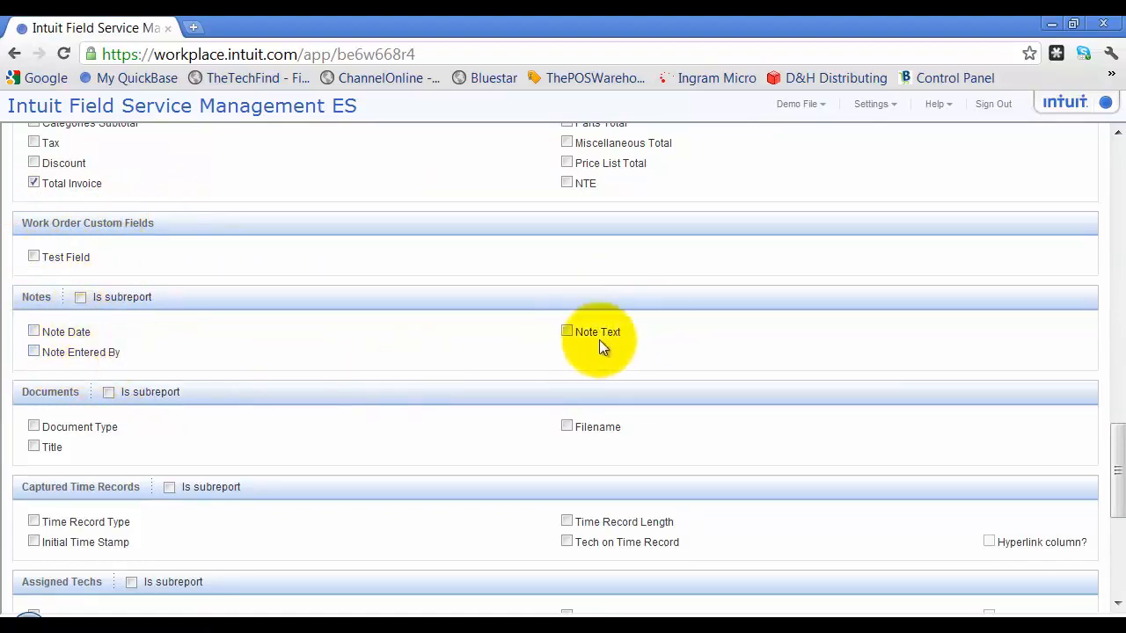
scroll(300, 413, down, 2)
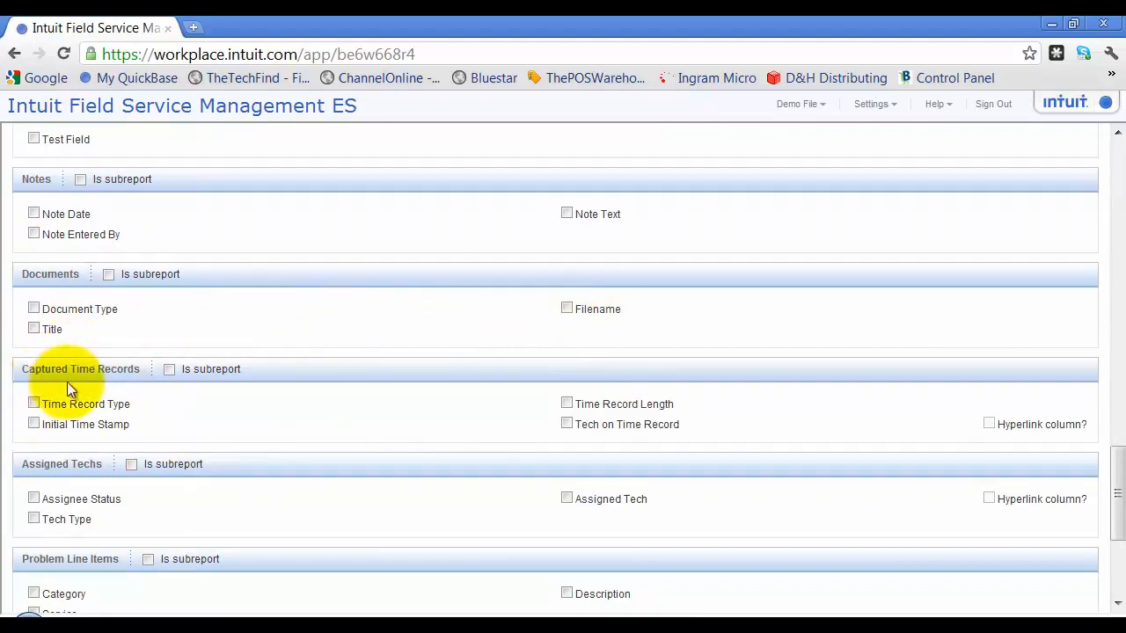
click(566, 424)
scroll(279, 424, down, 2)
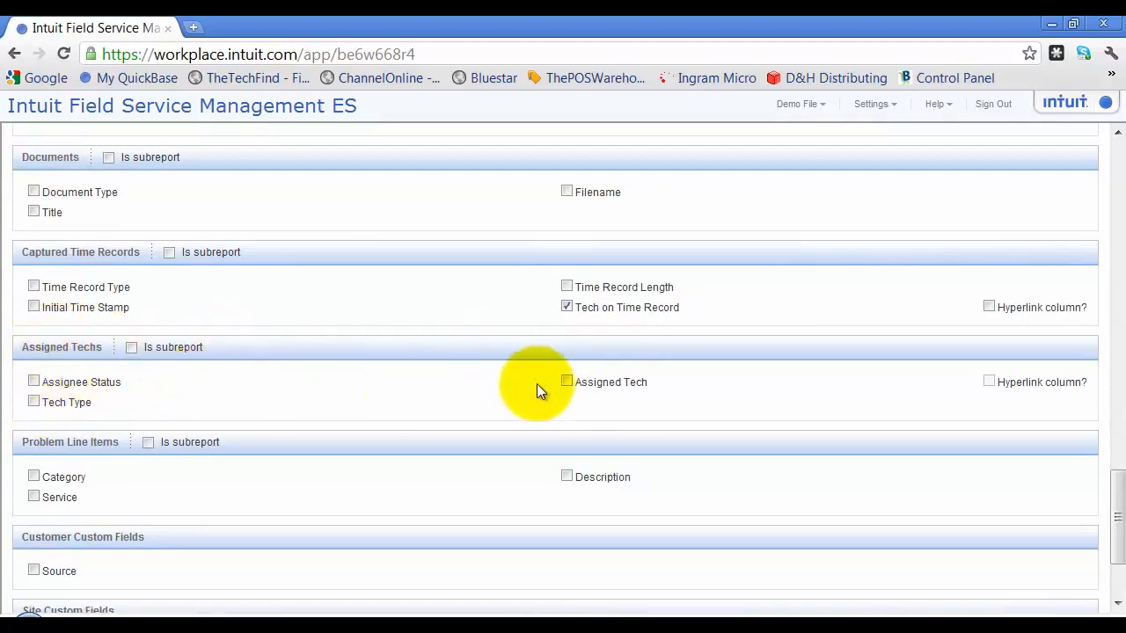
scroll(537, 384, down, 3)
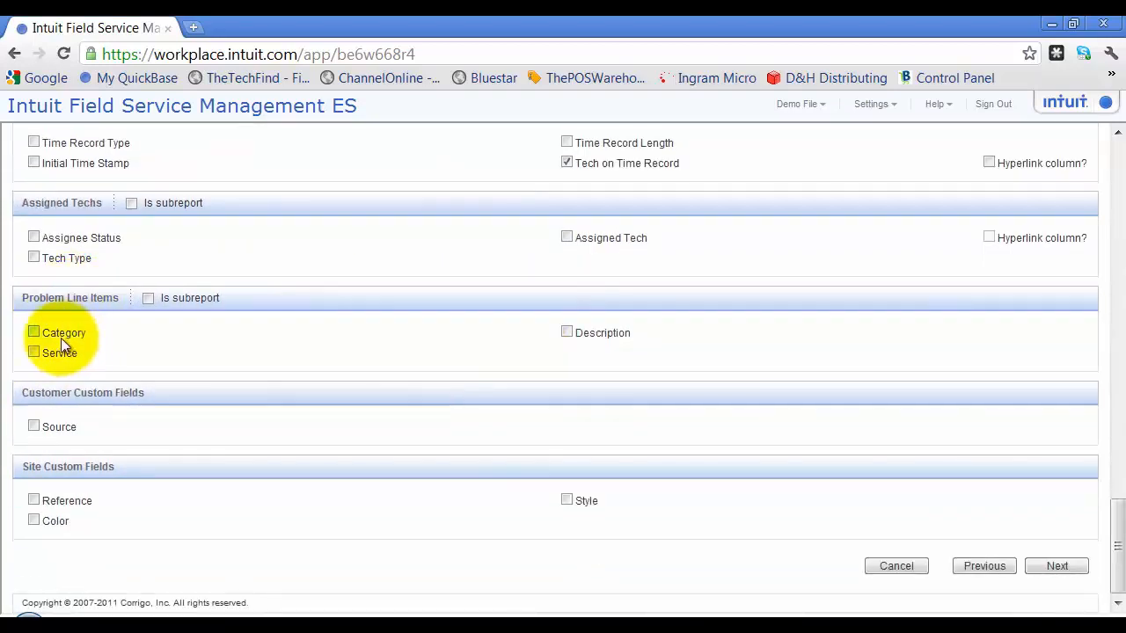
click(34, 352)
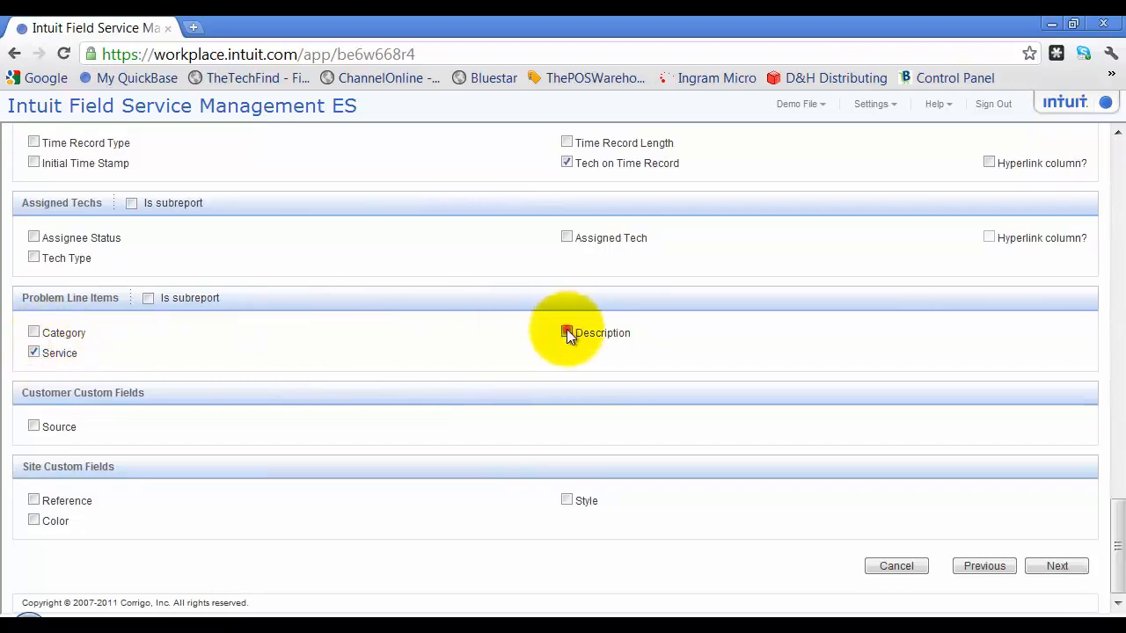
click(567, 331)
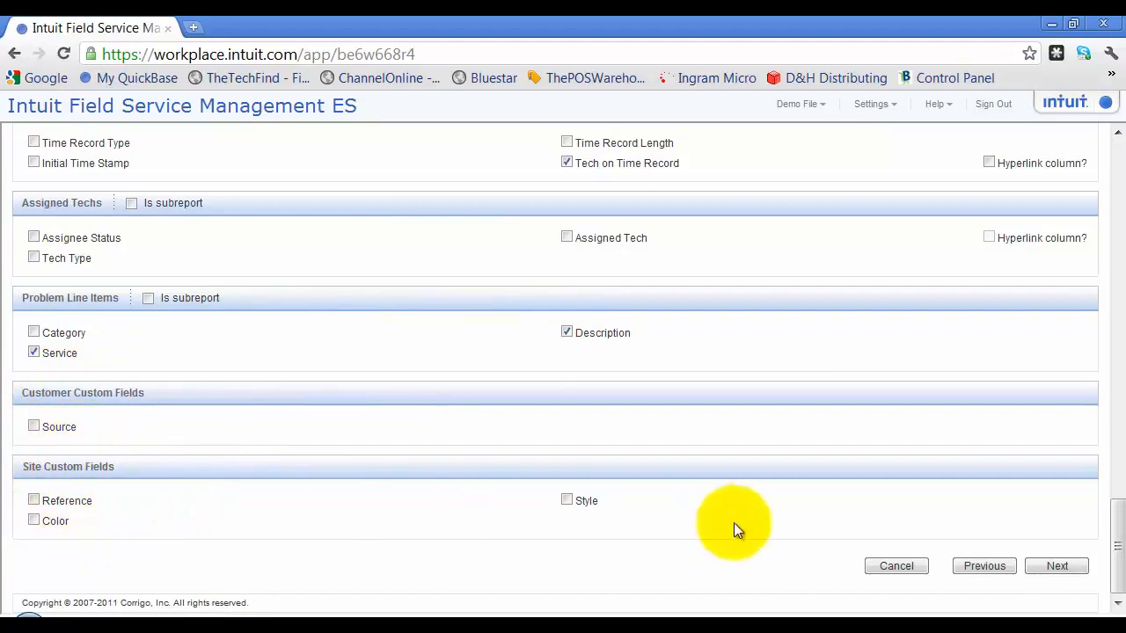
click(1059, 569)
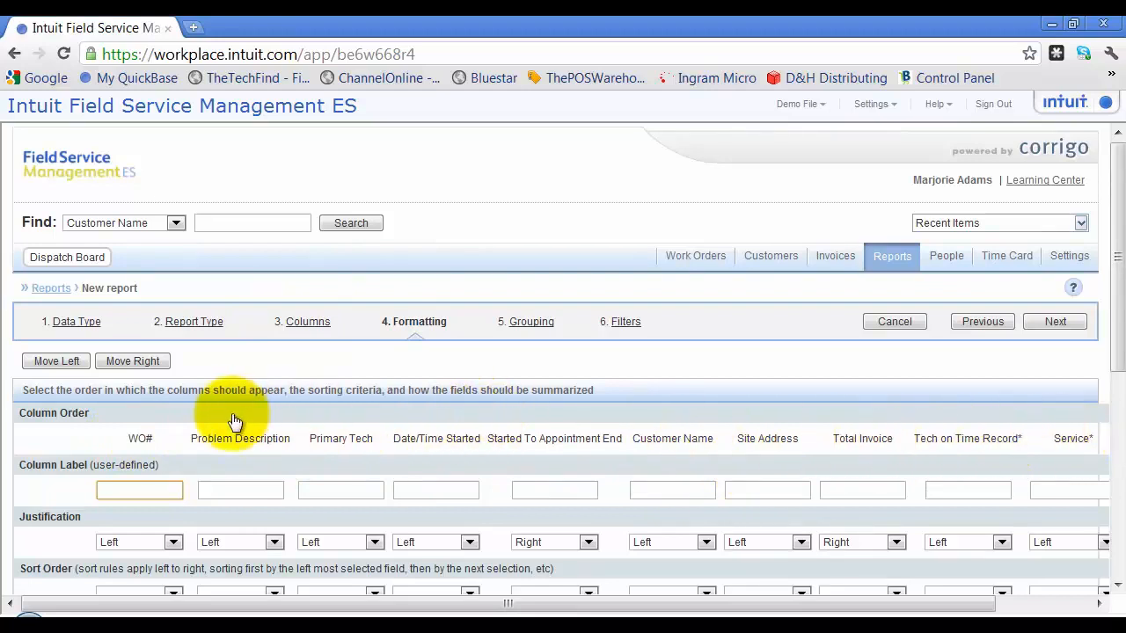
Step: Reorder the columns so Customer Name comes first and Primary Tech sits directly before Problem Description
click(687, 447)
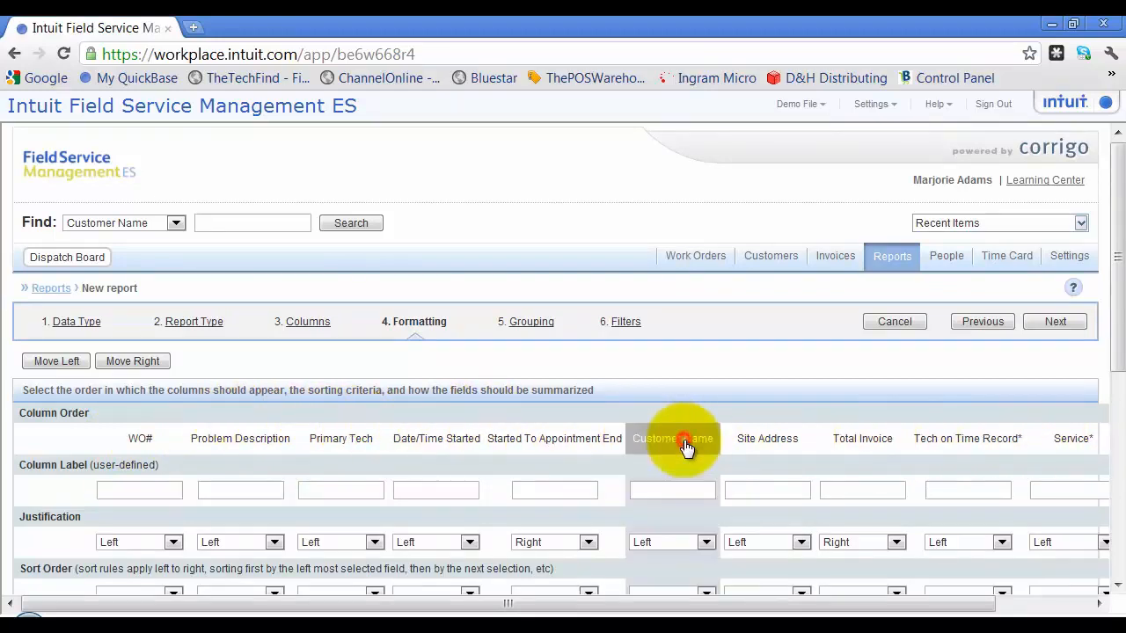
click(77, 362)
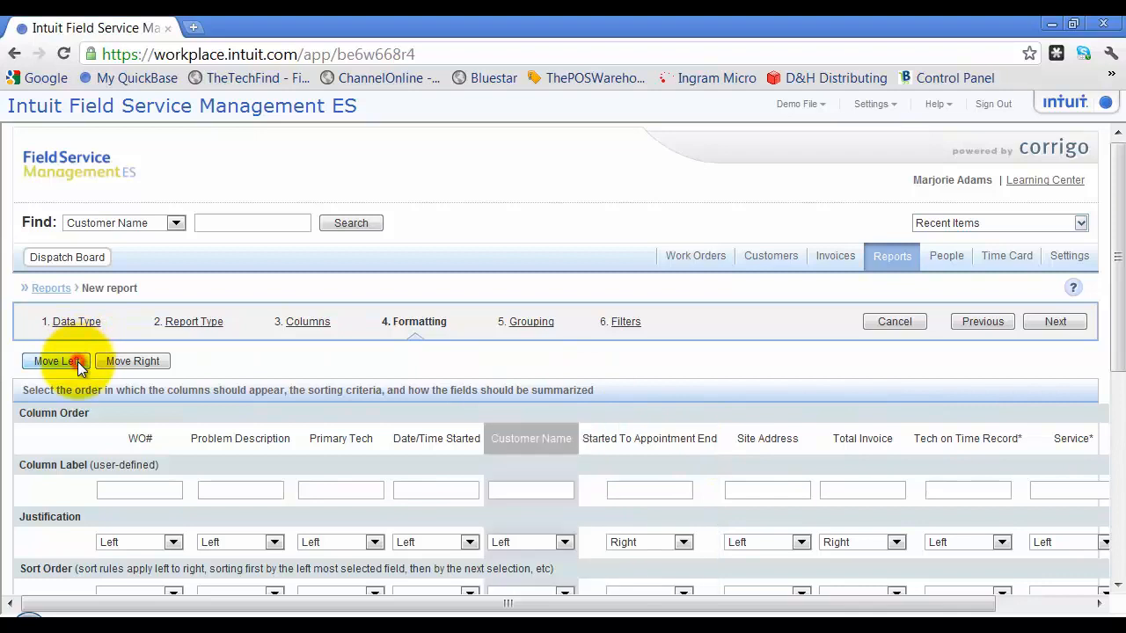
click(77, 362)
click(78, 361)
click(77, 362)
click(77, 361)
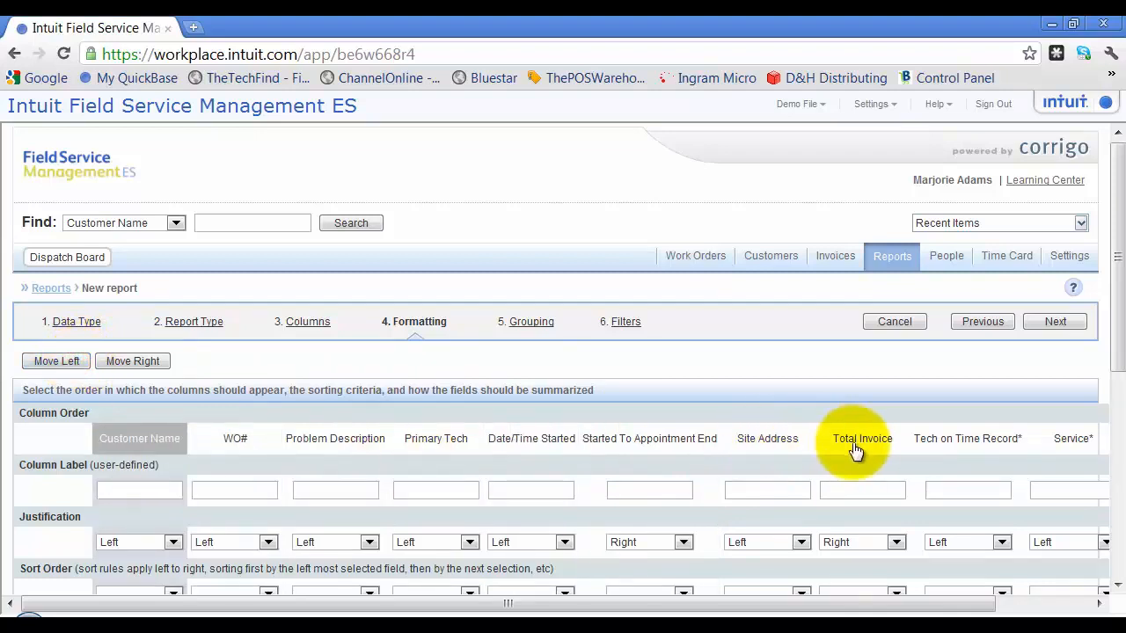
click(418, 440)
click(57, 361)
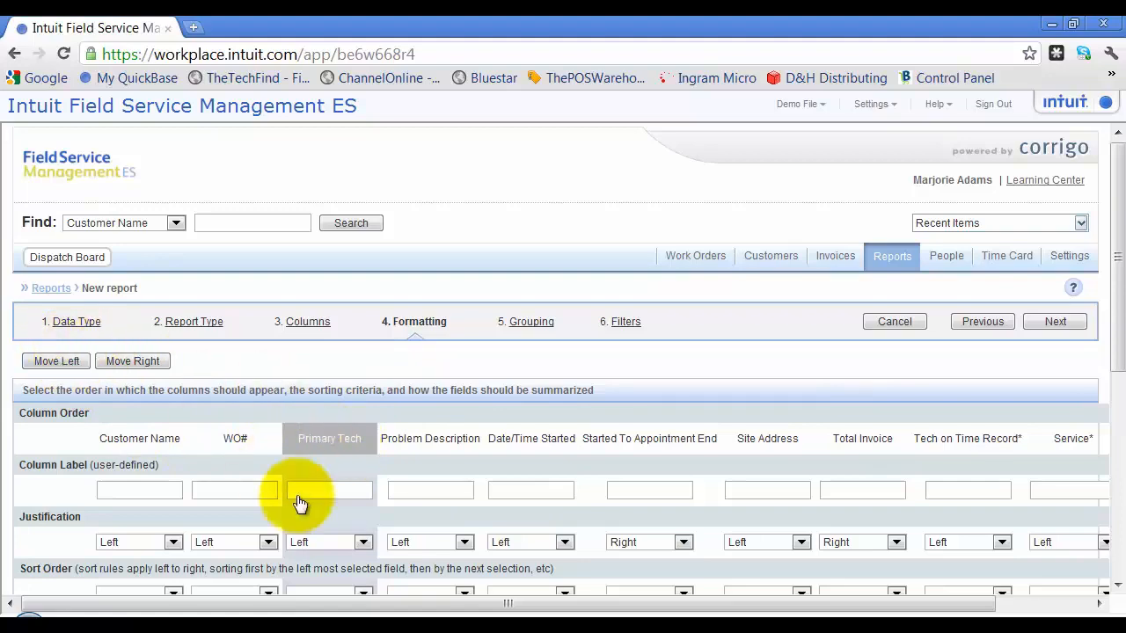
Step: Label the Customer Name column Customer, the Primary Tech column Tech and the Problem Description column Problem
scroll(297, 502, down, 1)
click(151, 435)
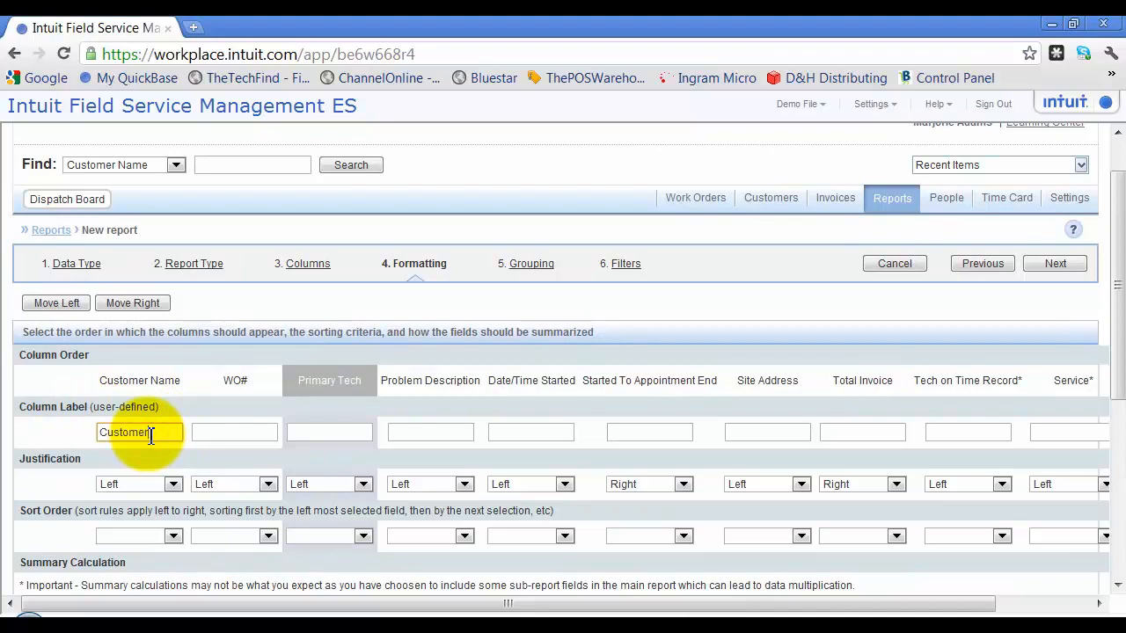
key(Tab)
click(342, 434)
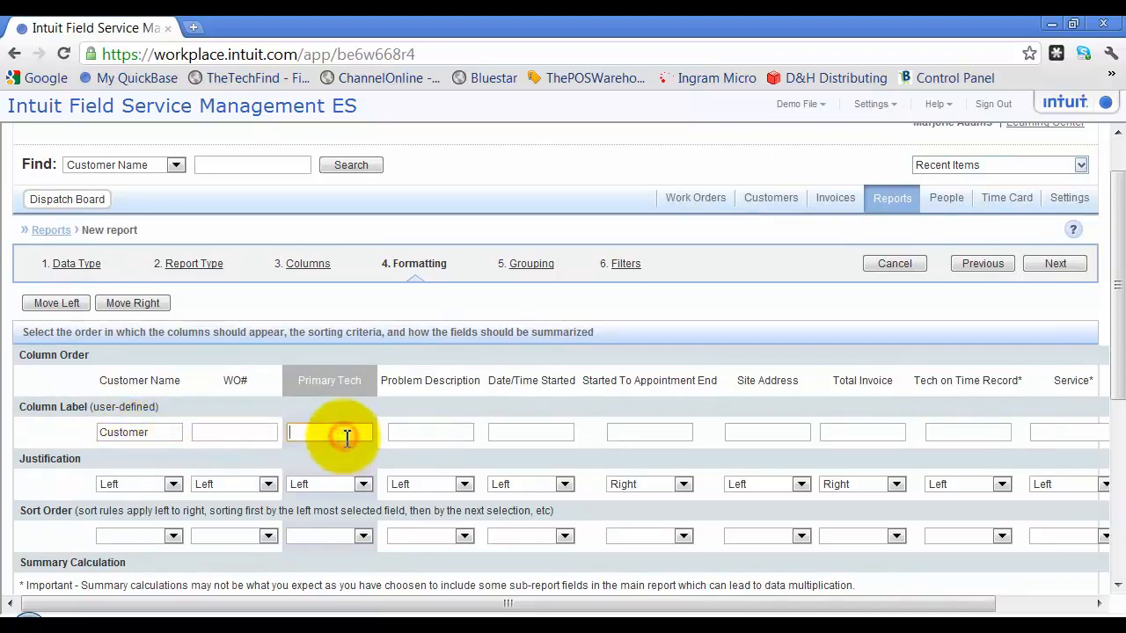
text(Tech)
key(Tab)
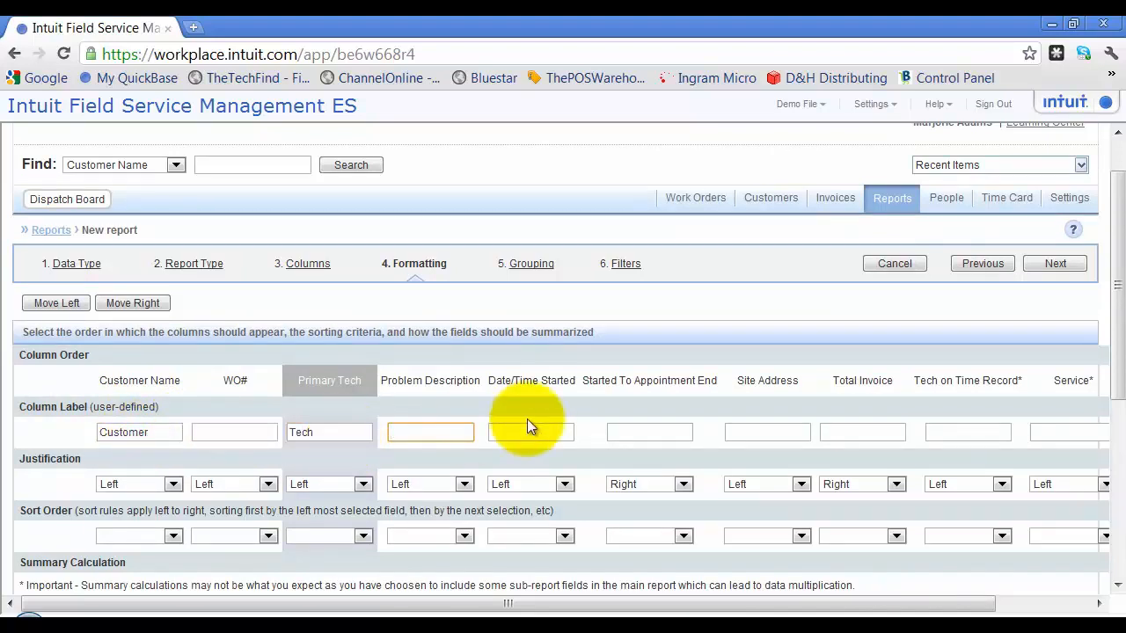
text(Problem)
key(Tab)
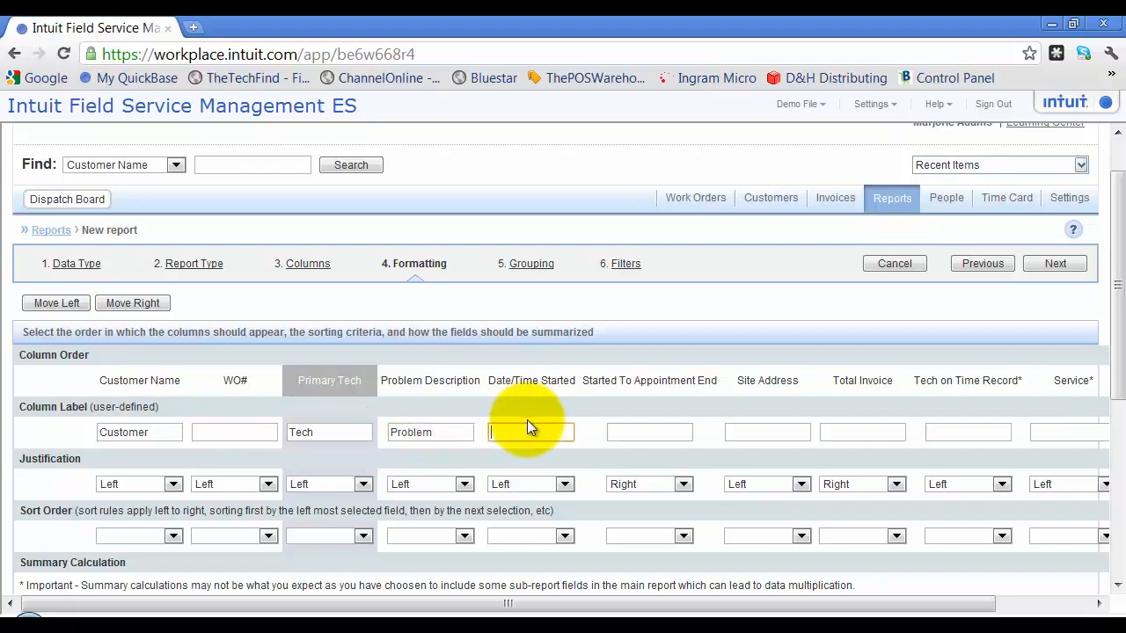
Step: Label Date/Time Started as Started, Started To Appointment End as Time and Tech on Time Record as Time on Record
text(ted)
key(Tab)
text(Time)
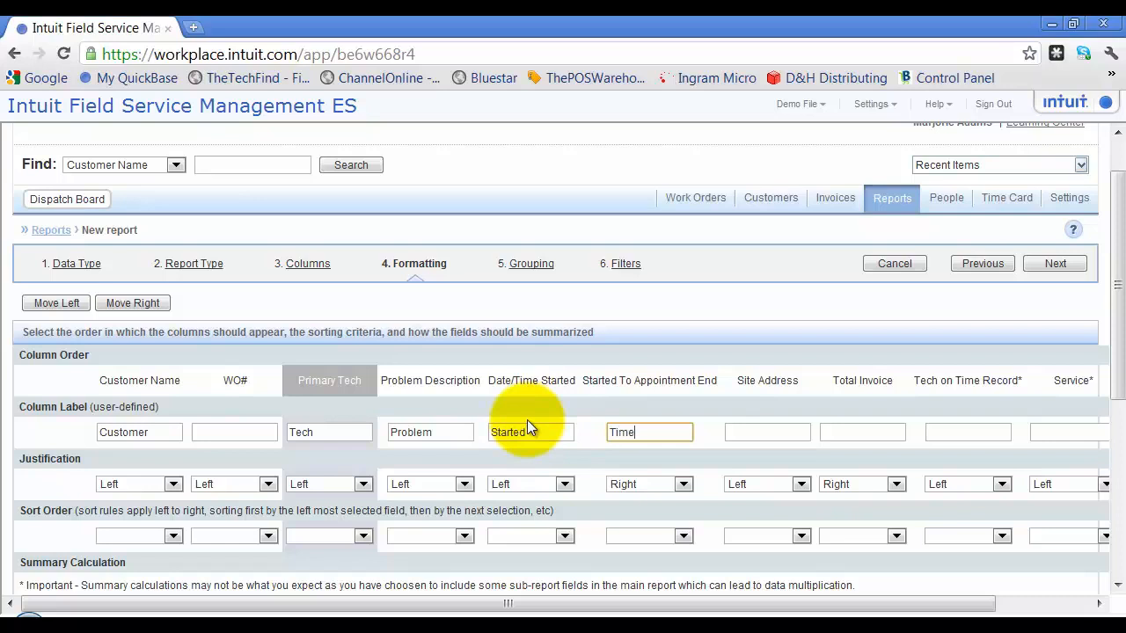
key(Tab)
click(967, 433)
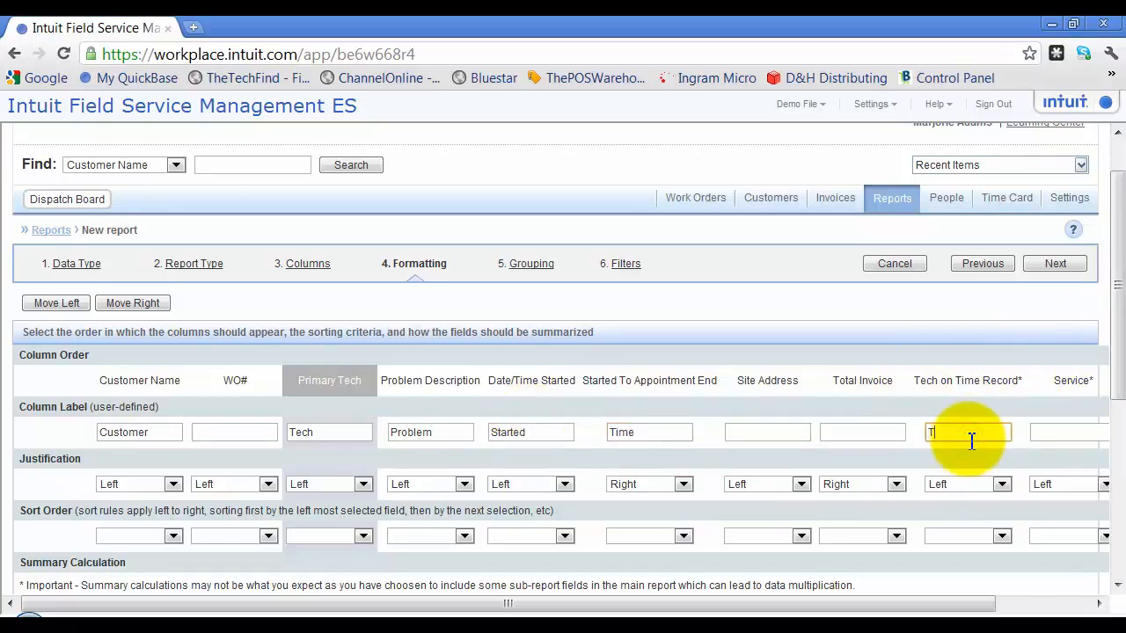
text(Time on Record)
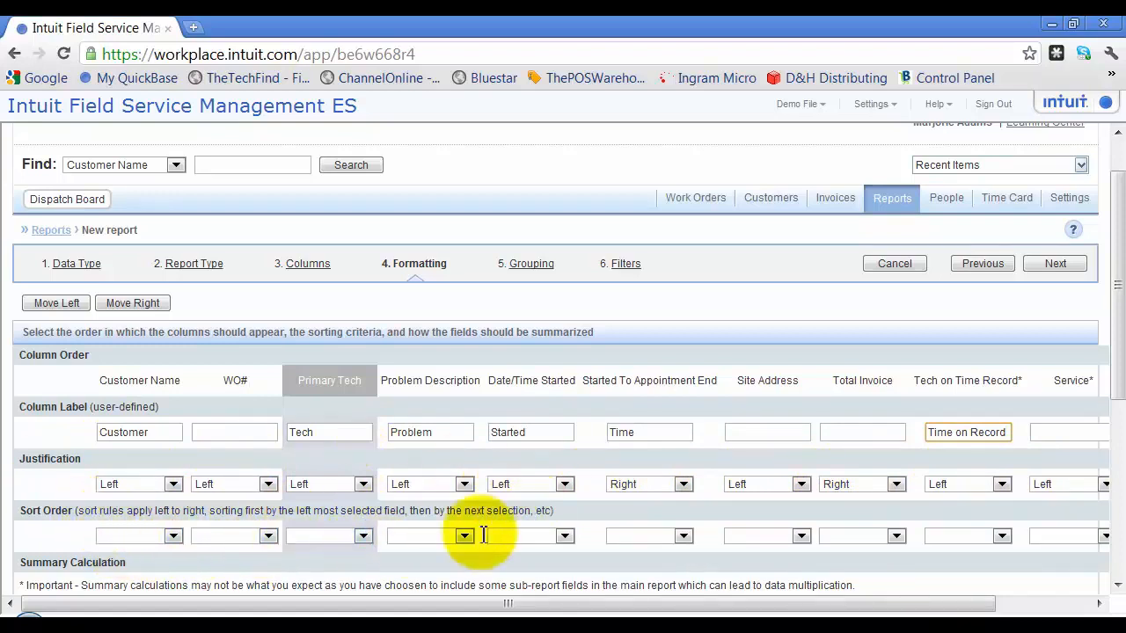
Step: Enable a Count summary for Customer Name and Average, Smallest Value, Largest Value and Sum summaries for Total Invoice
scroll(411, 535, down, 3)
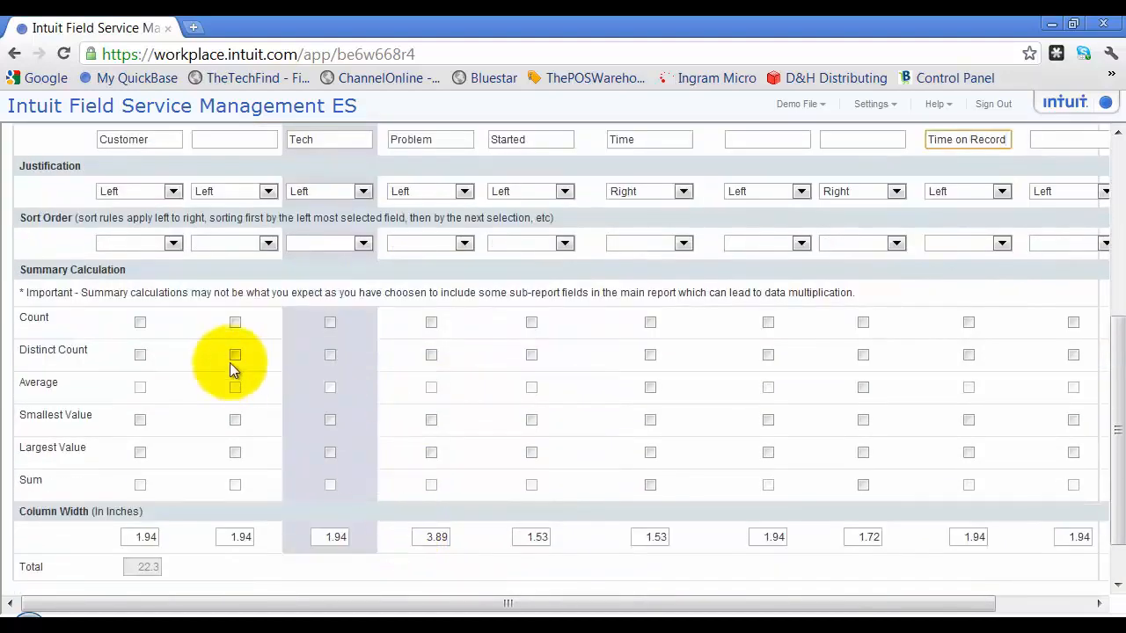
click(139, 322)
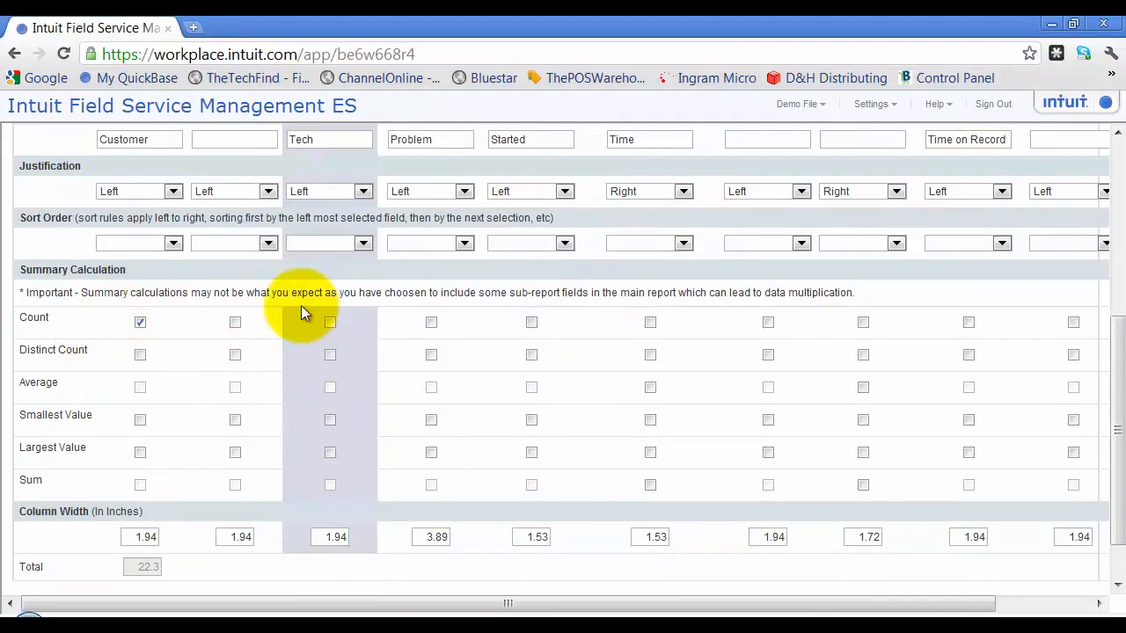
scroll(561, 410, up, 1)
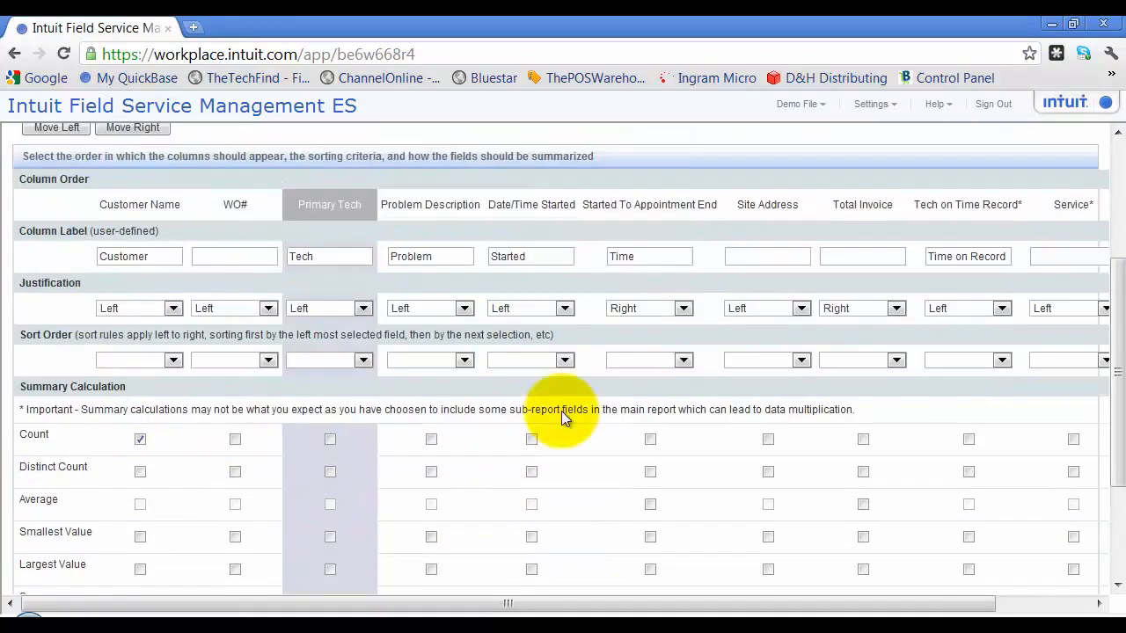
scroll(562, 411, up, 1)
scroll(871, 521, down, 1)
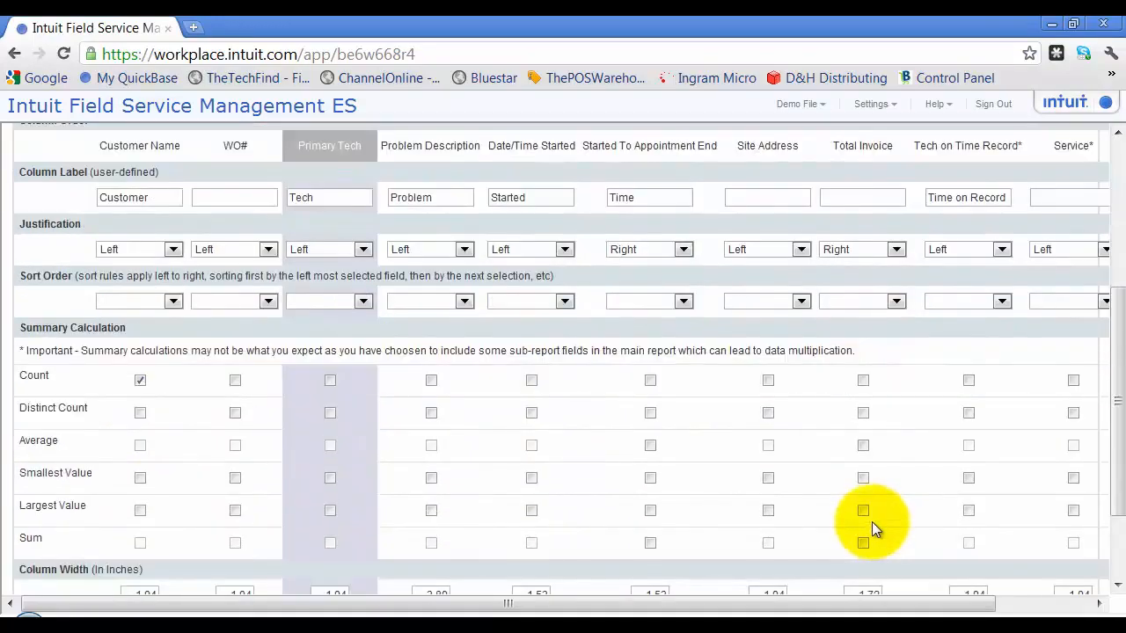
click(863, 446)
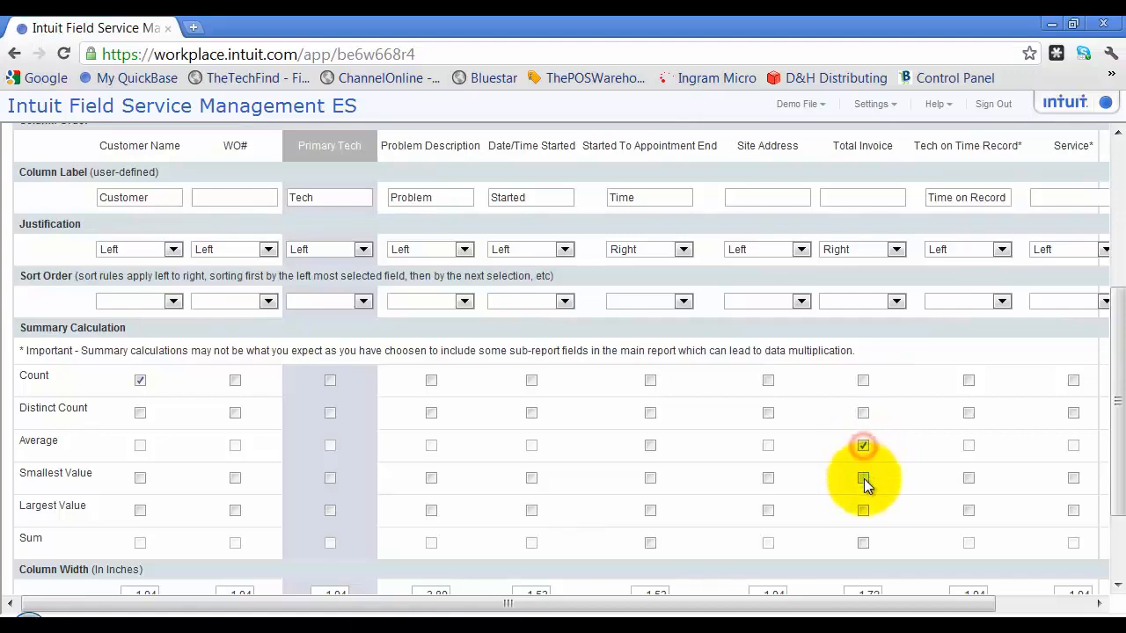
click(864, 479)
click(864, 510)
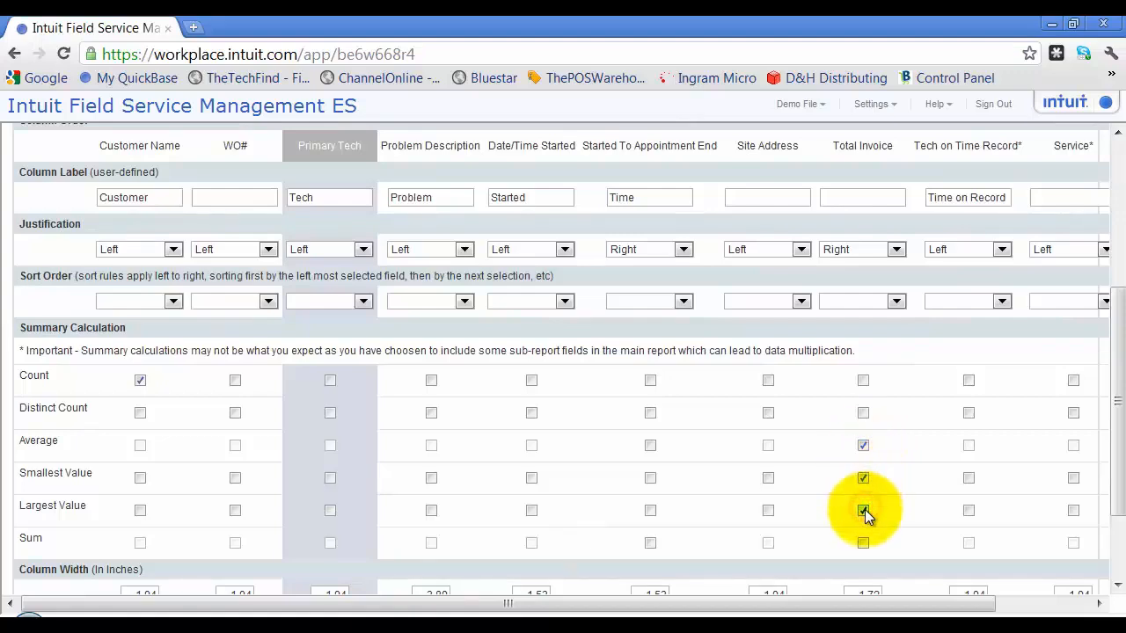
click(864, 543)
scroll(865, 541, down, 2)
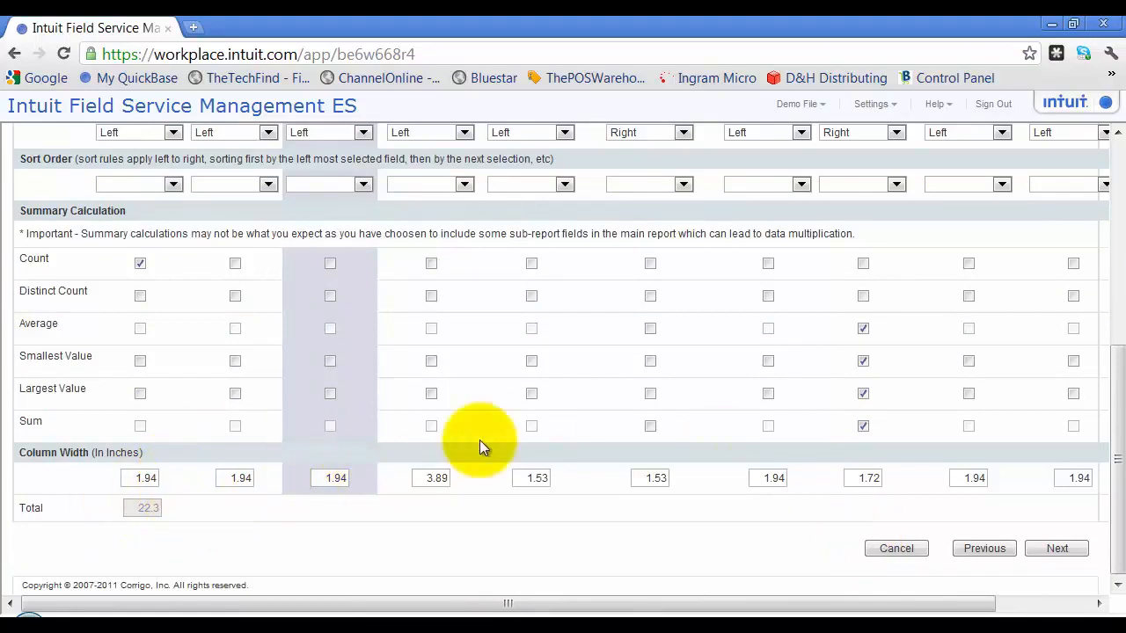
Step: Group the report by Primary Tech with a summary calculation and page break, and continue to the filters
click(1072, 548)
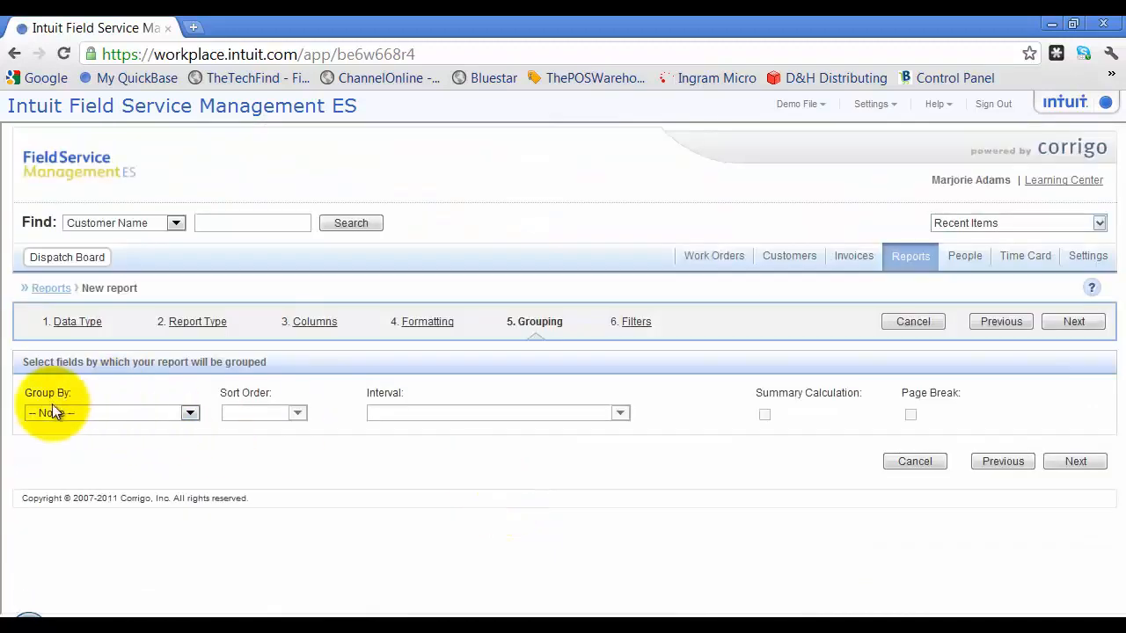
click(189, 412)
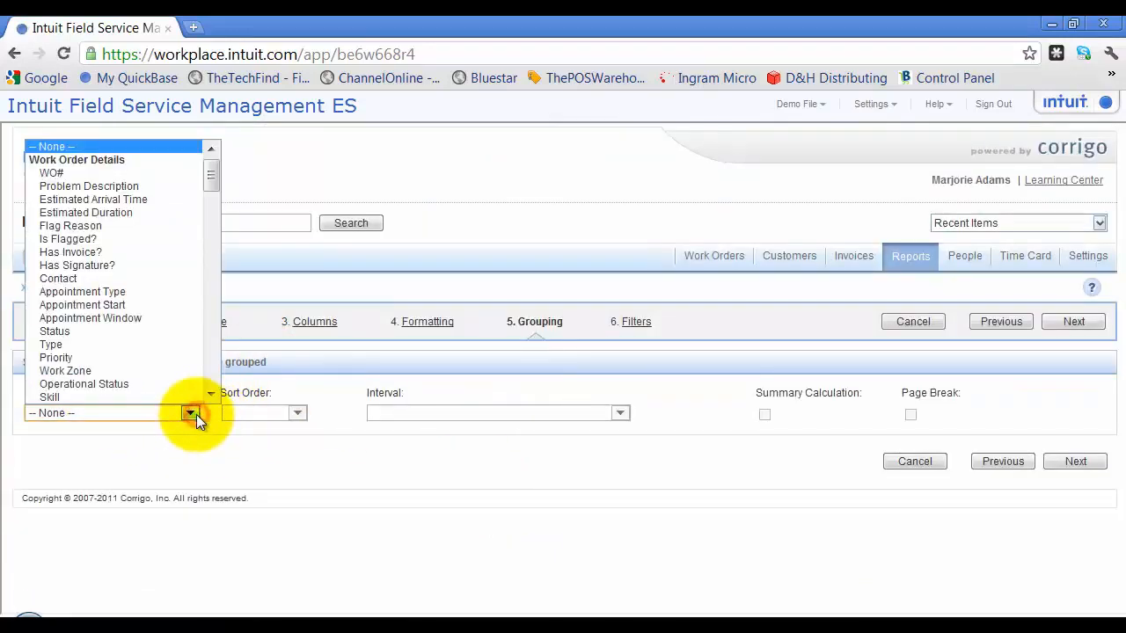
scroll(107, 344, down, 4)
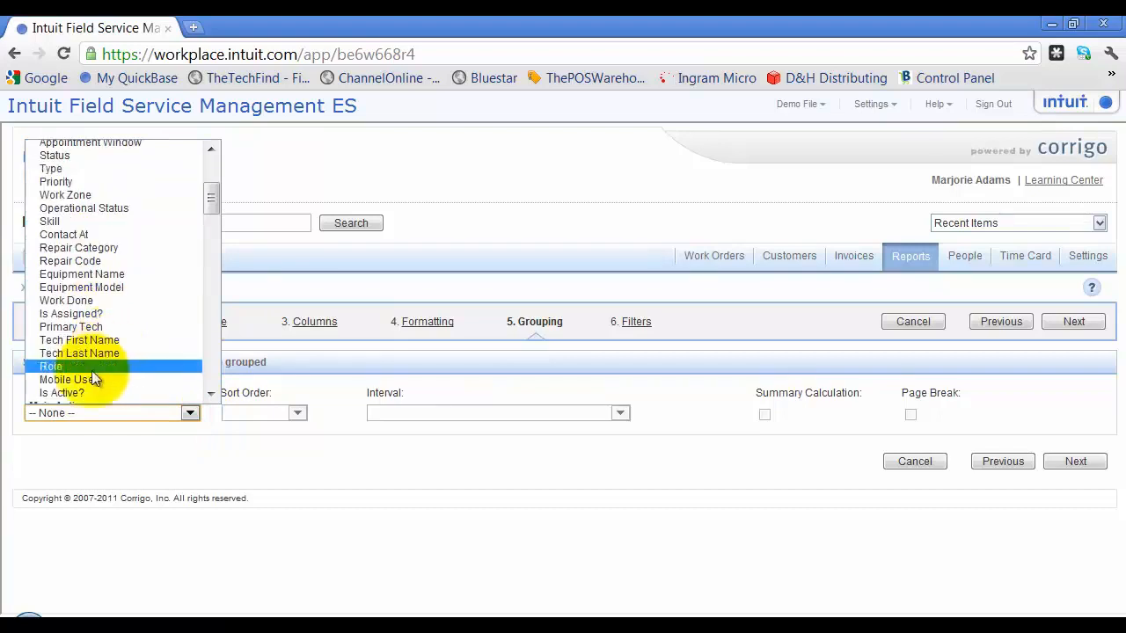
click(88, 327)
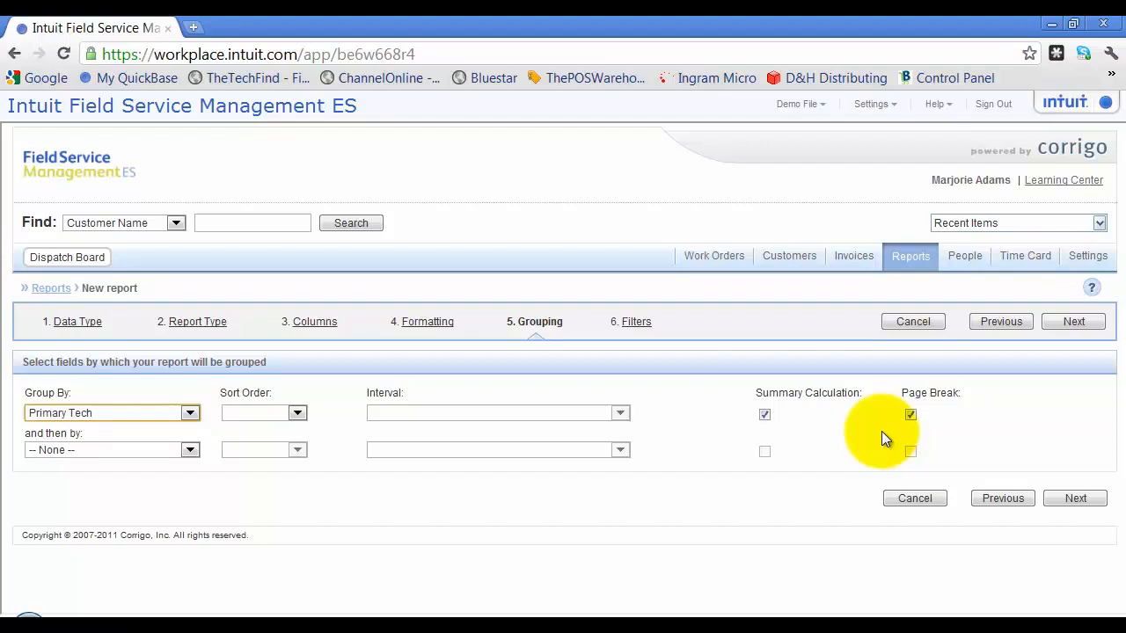
click(1073, 322)
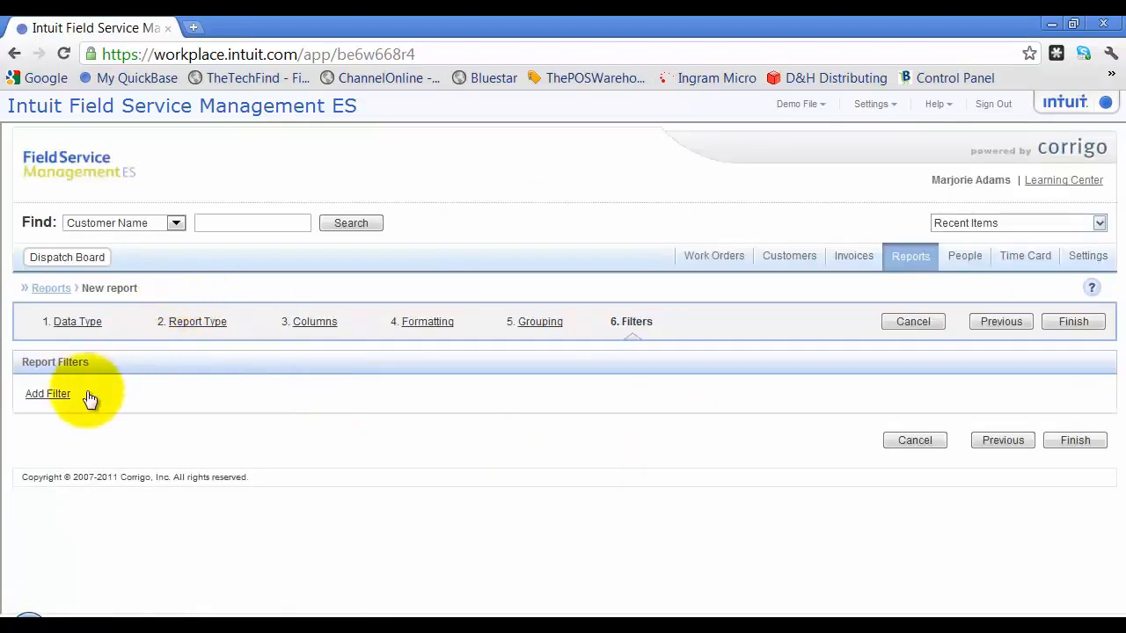
Step: Examine the fields available for a new report filter, from work order details to custom fields, and add no filter
click(55, 396)
click(377, 398)
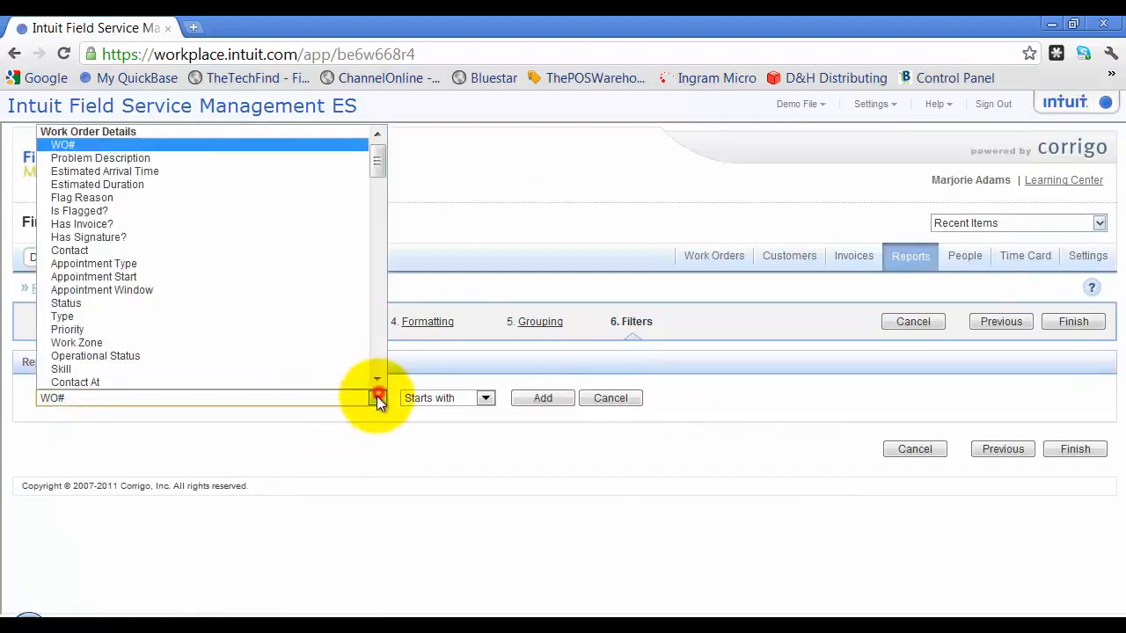
scroll(122, 275, down, 5)
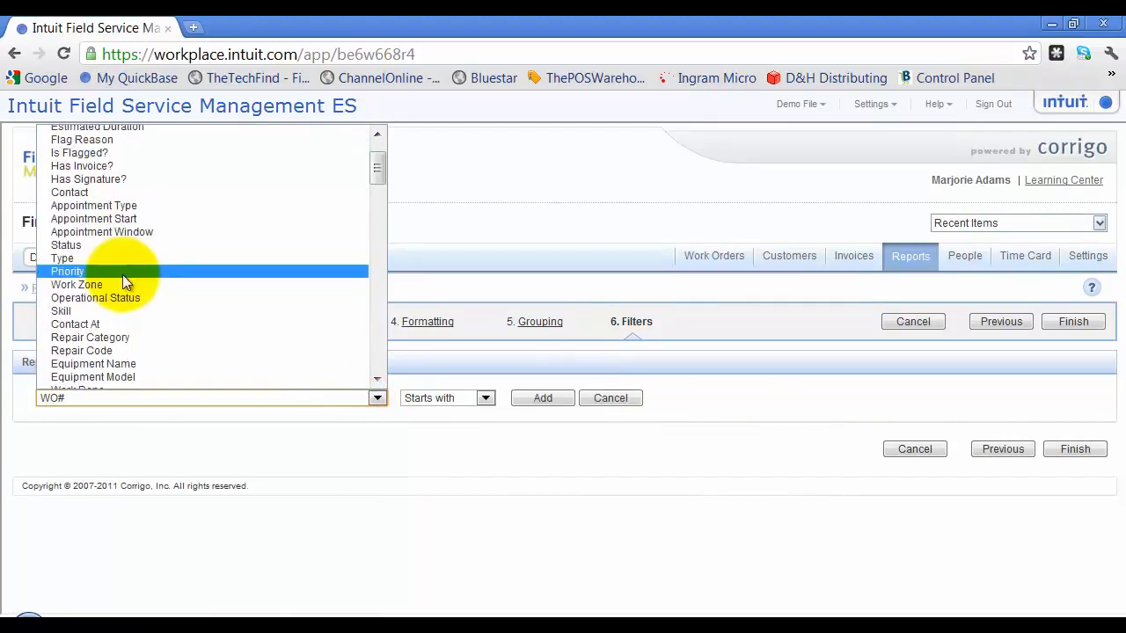
scroll(123, 278, down, 3)
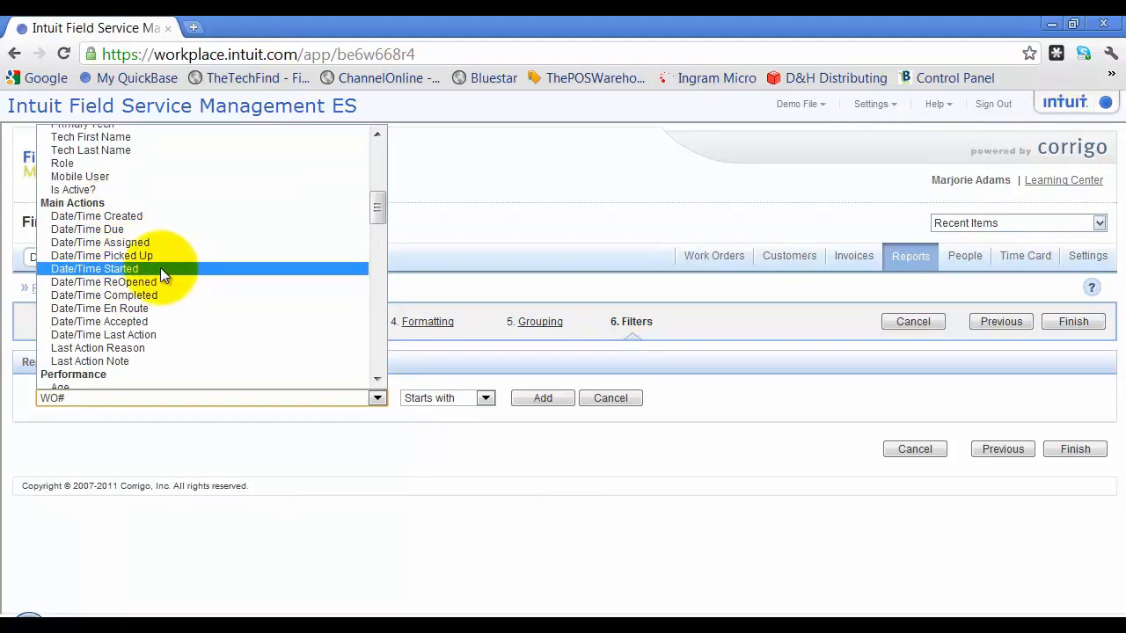
scroll(160, 268, down, 12)
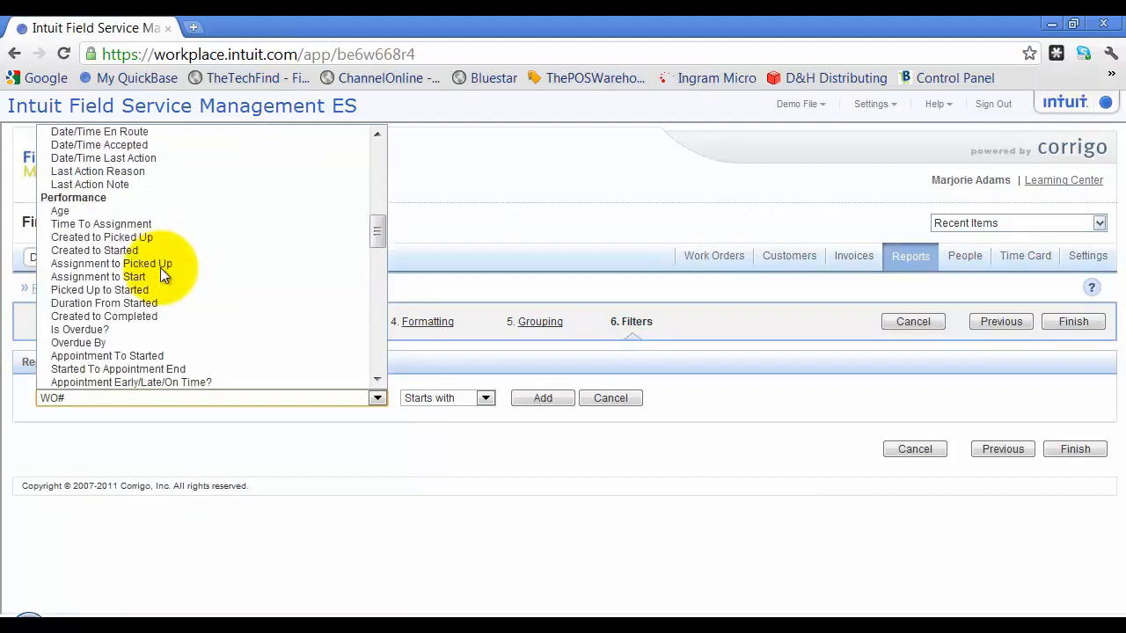
scroll(155, 270, down, 3)
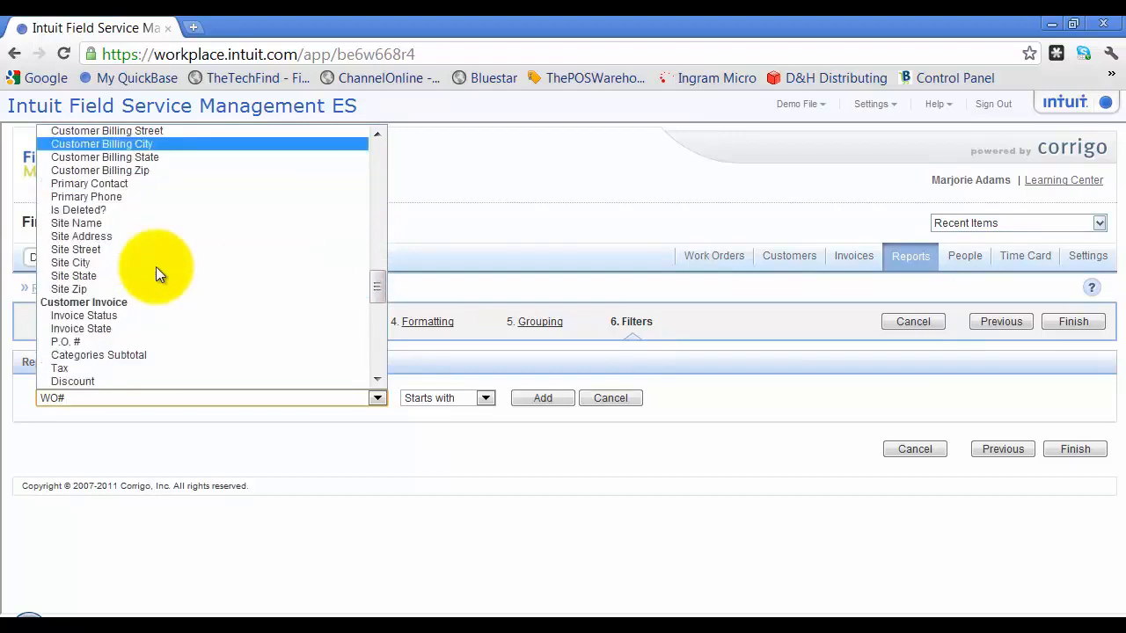
scroll(155, 271, down, 4)
scroll(156, 267, down, 3)
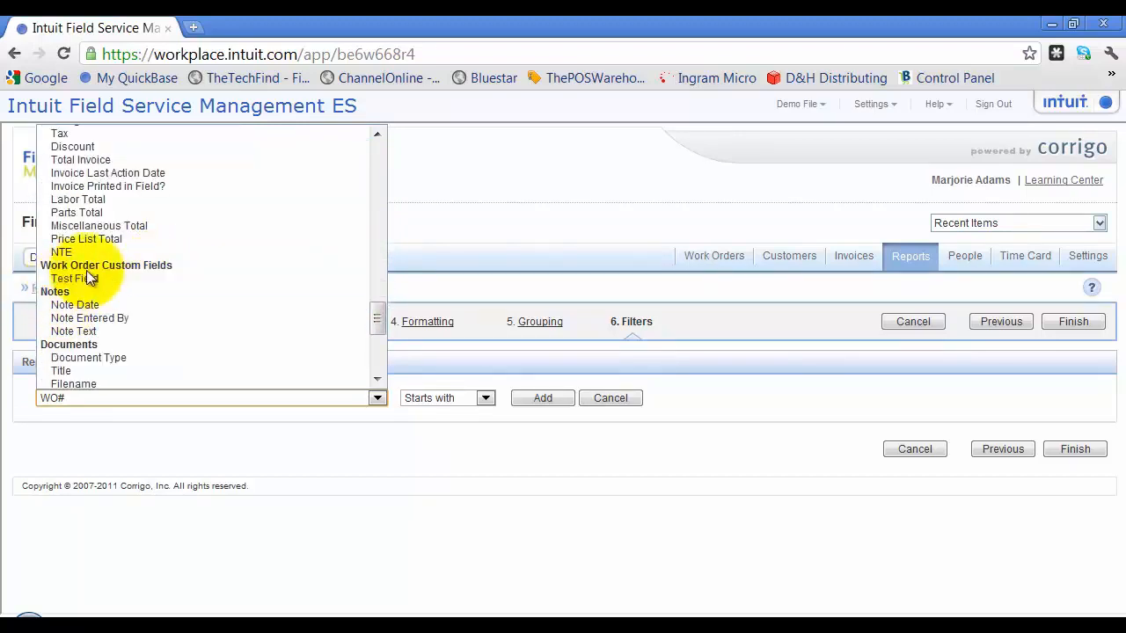
click(510, 281)
click(626, 398)
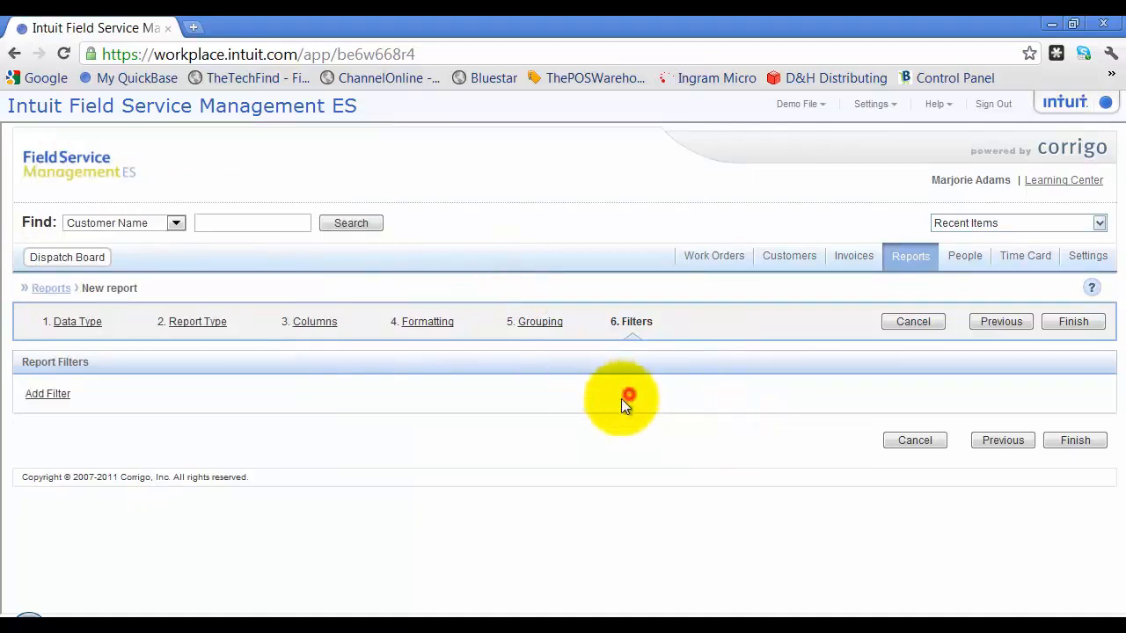
Step: Finish the report without filters and save it as Sample Report in the Management folder
click(1068, 440)
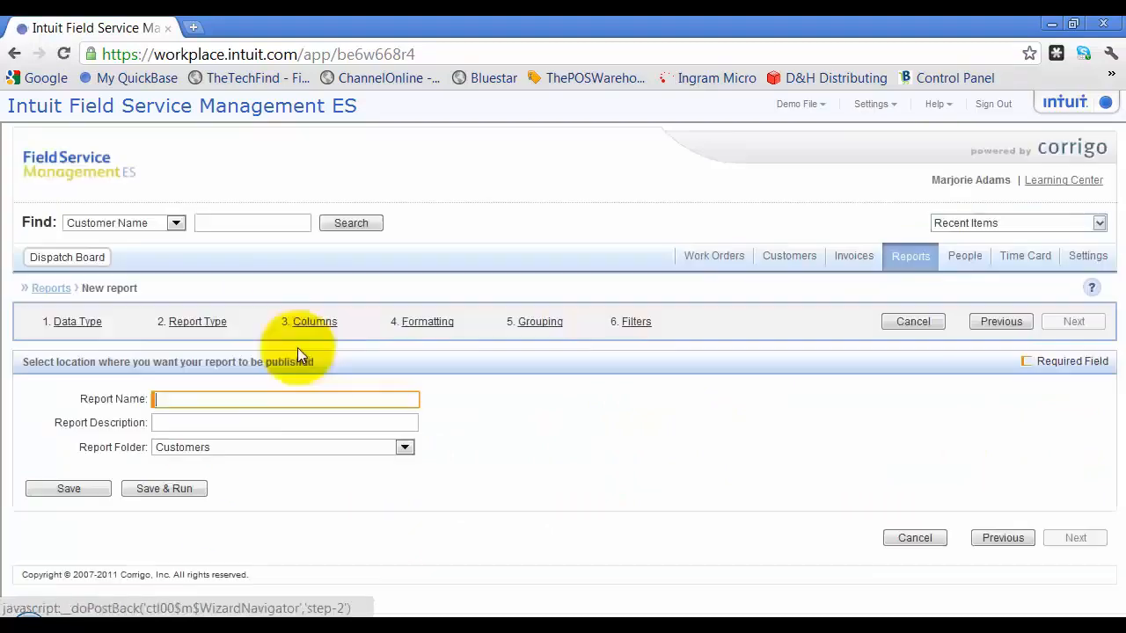
text(Sample)
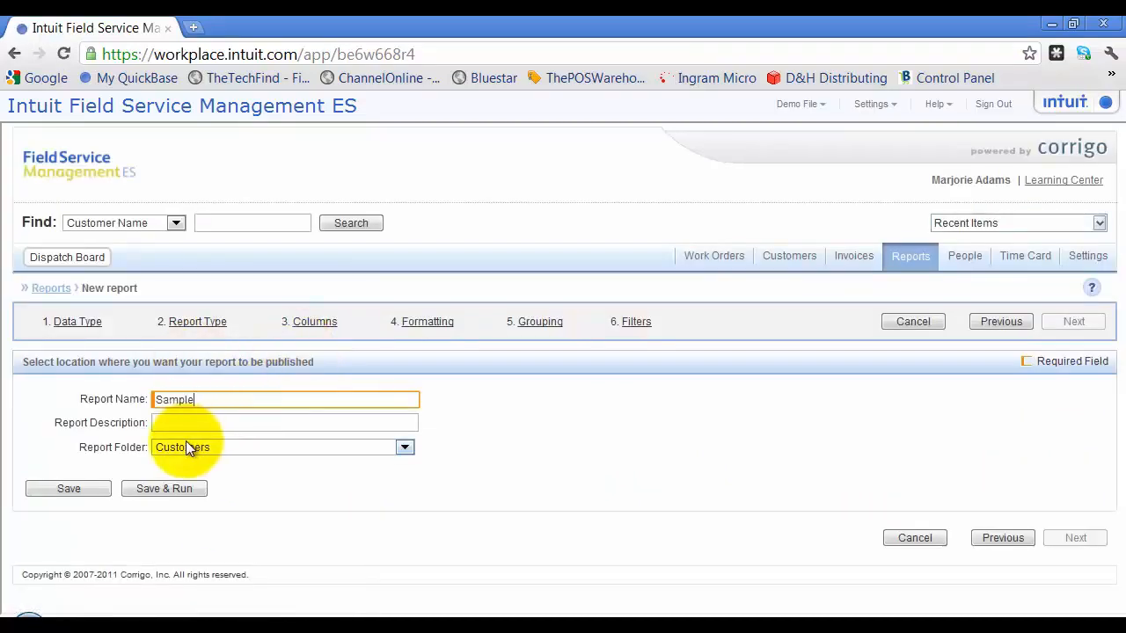
text( Report)
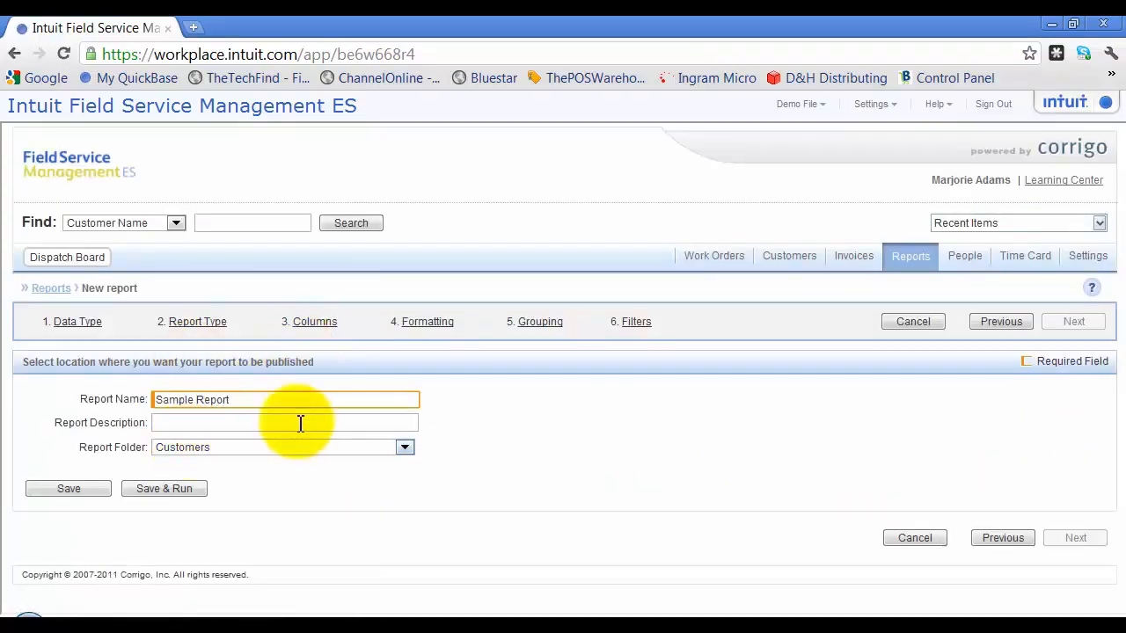
click(278, 448)
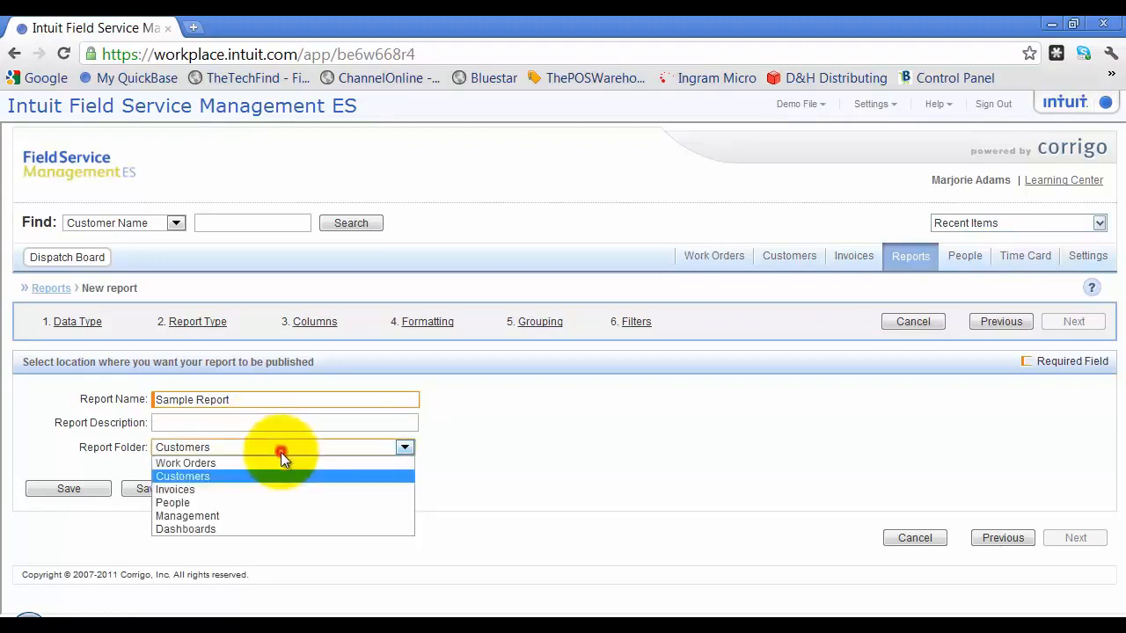
click(238, 522)
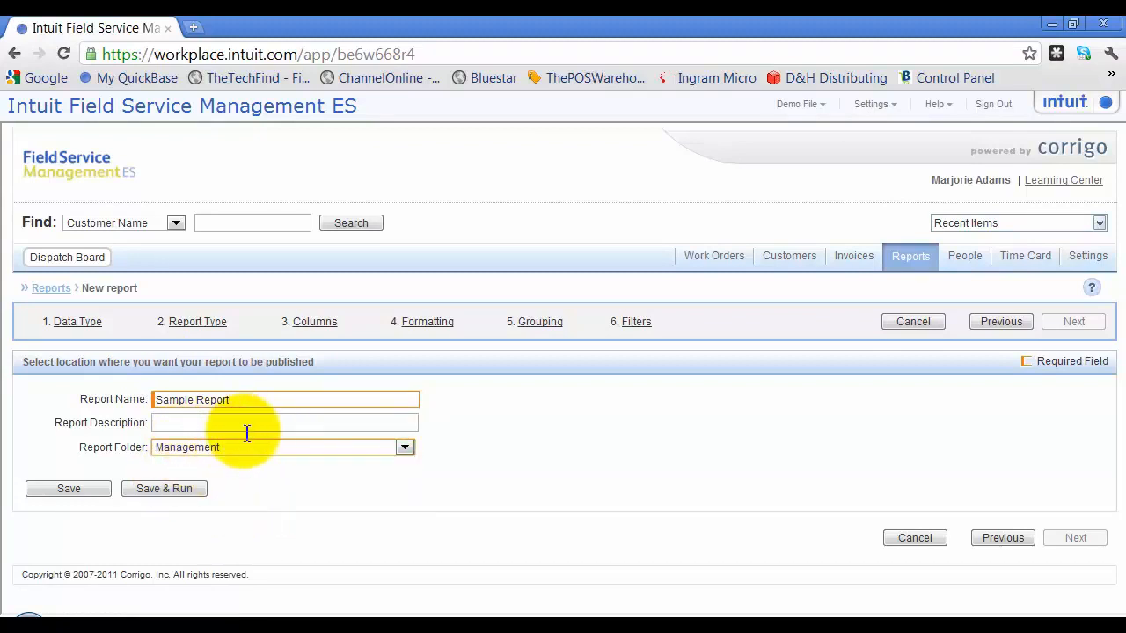
click(90, 489)
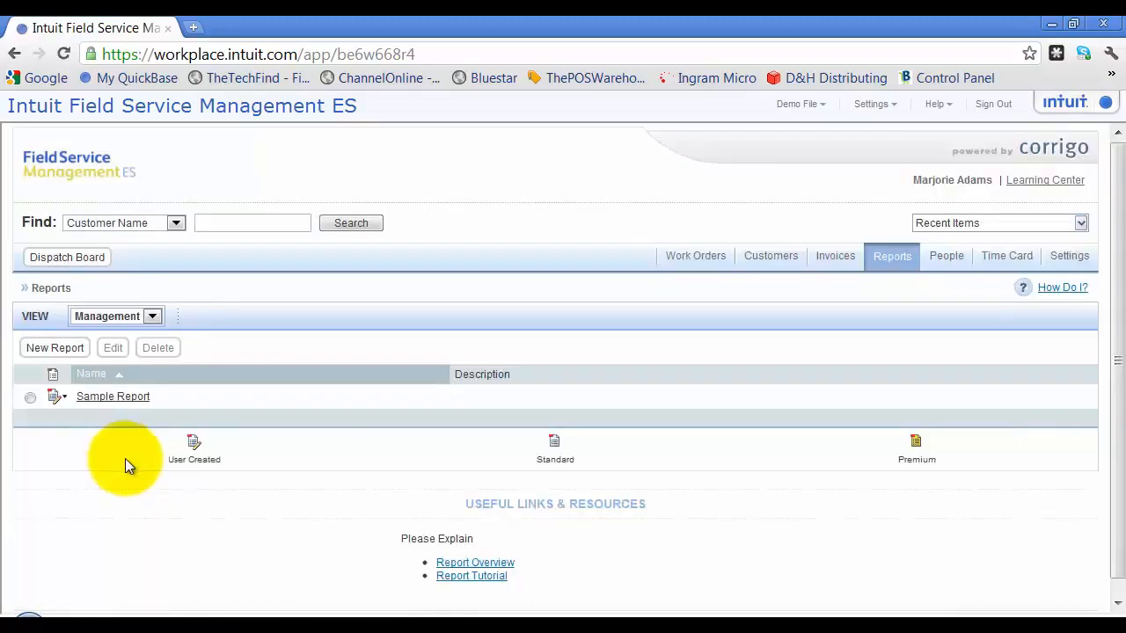
Step: Show the reports in the Management folder and locate Sample Report
click(106, 316)
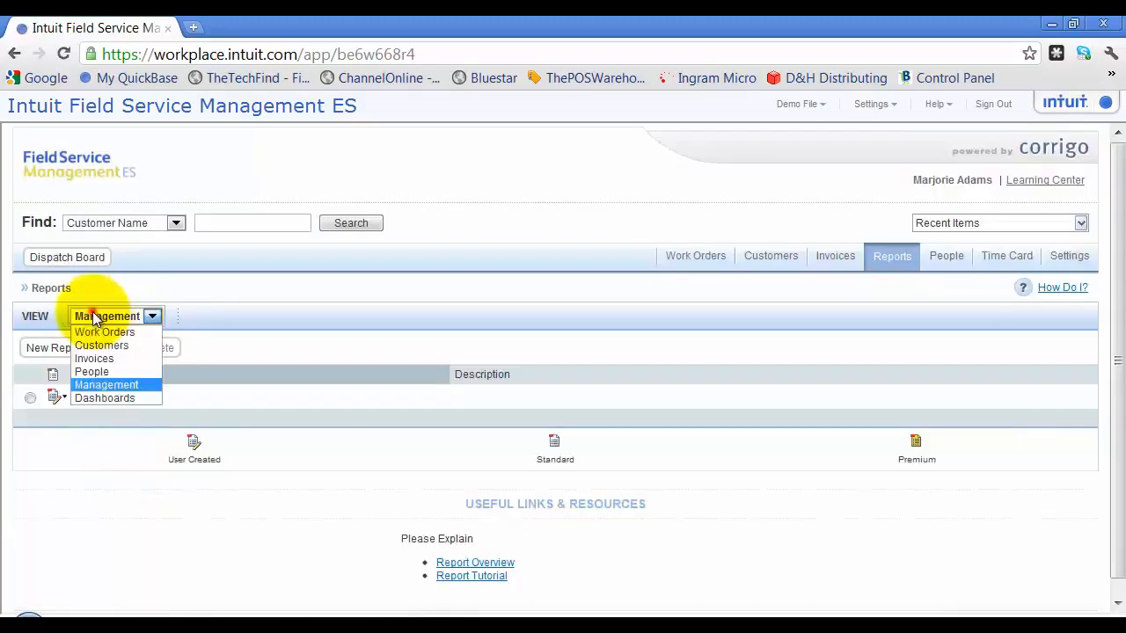
click(107, 386)
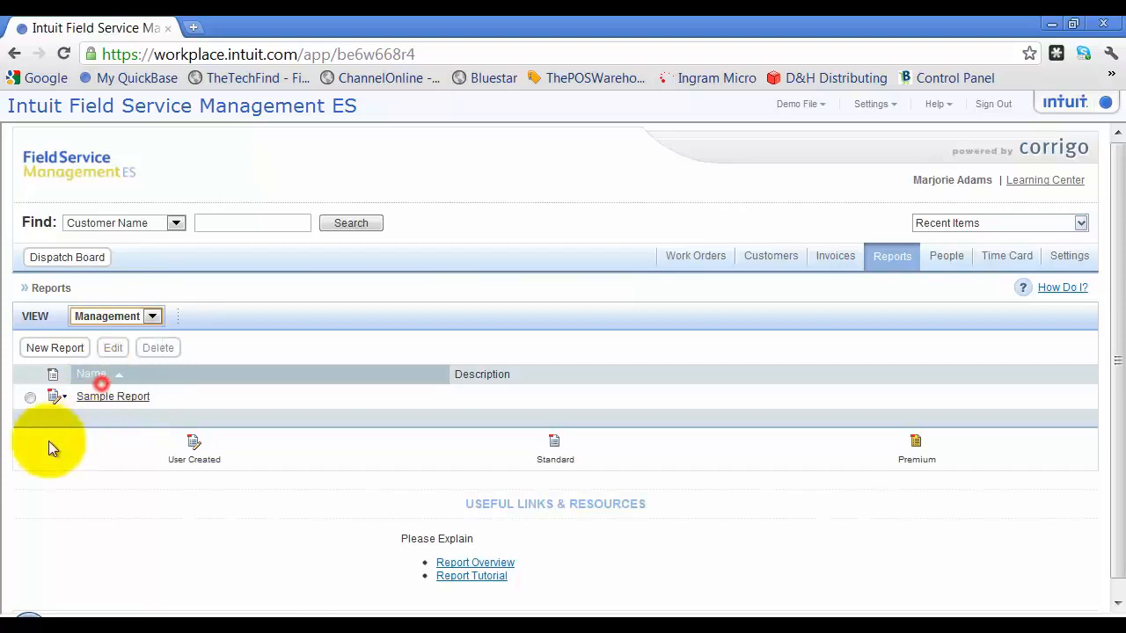
click(109, 399)
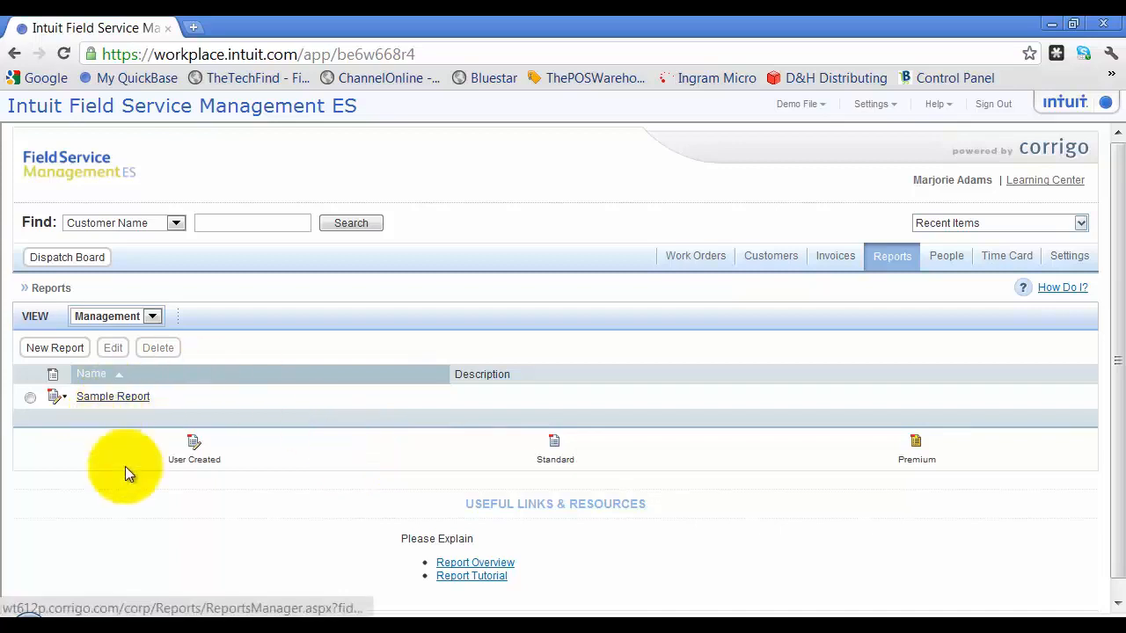
Step: Try to run Sample Report from the Management folder
click(120, 395)
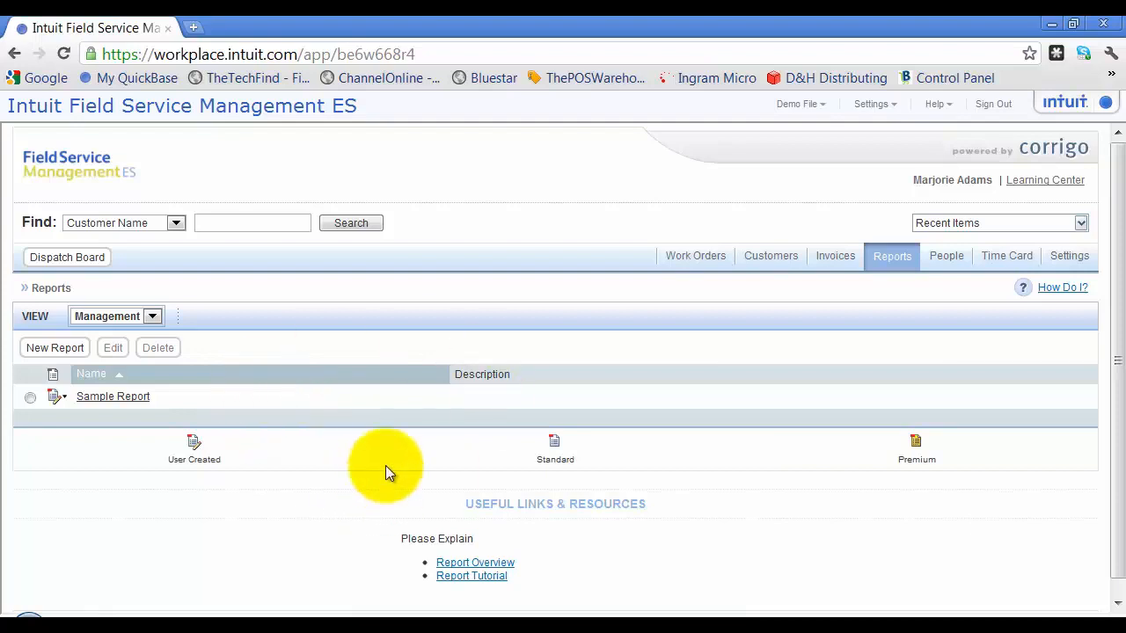
click(64, 400)
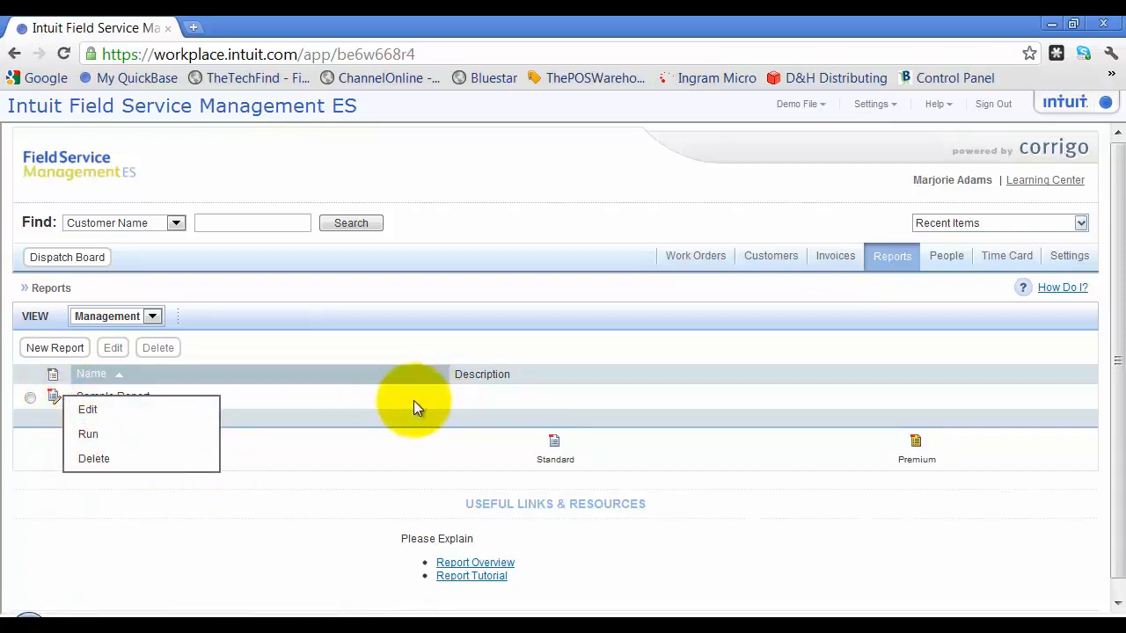
click(95, 433)
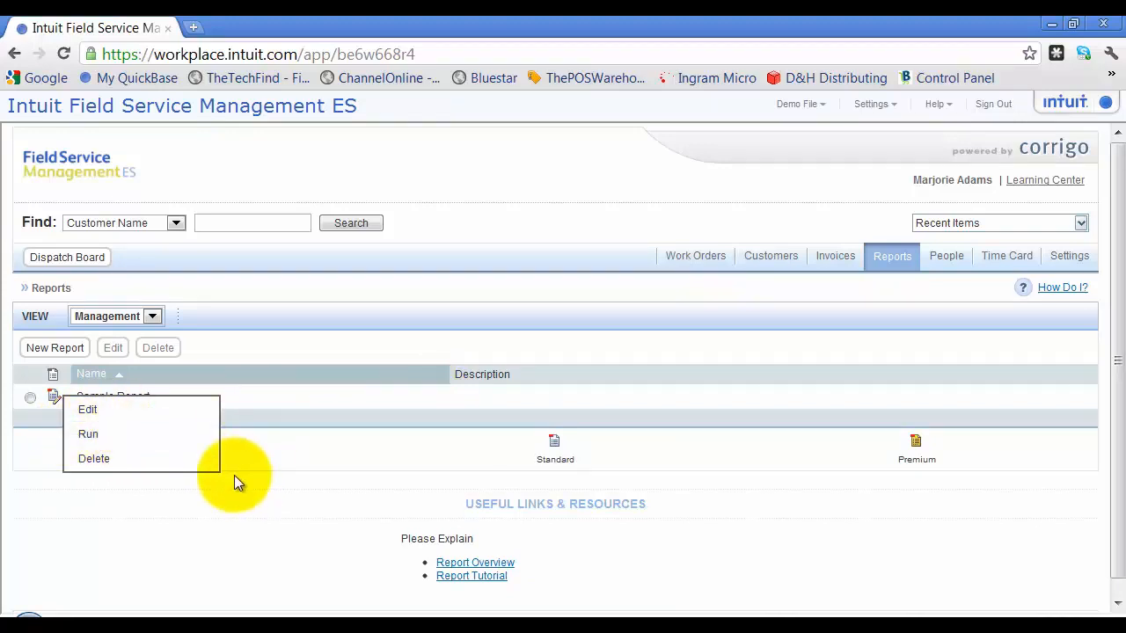
Step: Close the separate Dispatch Board window and retry running Sample Report
mouse_move(115, 612)
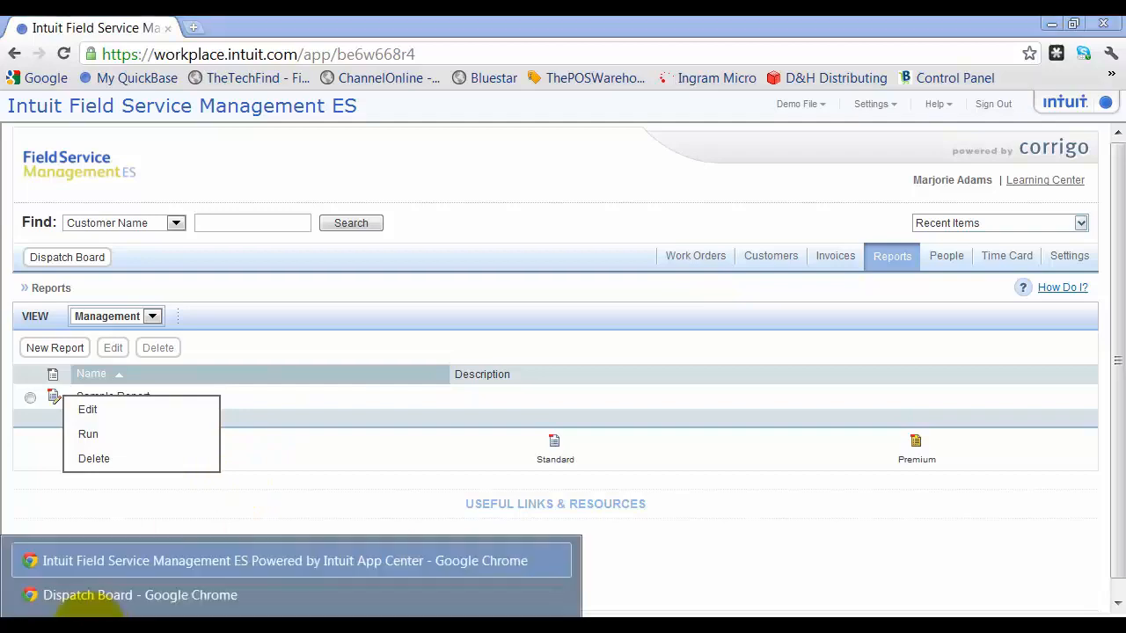
click(265, 592)
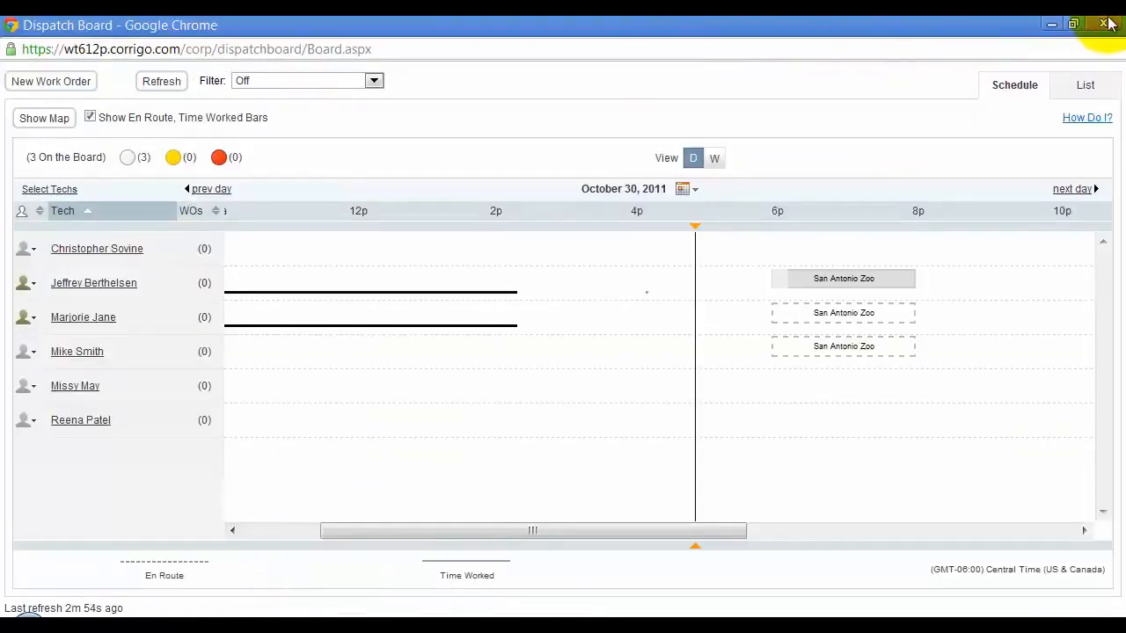
click(1109, 24)
click(102, 435)
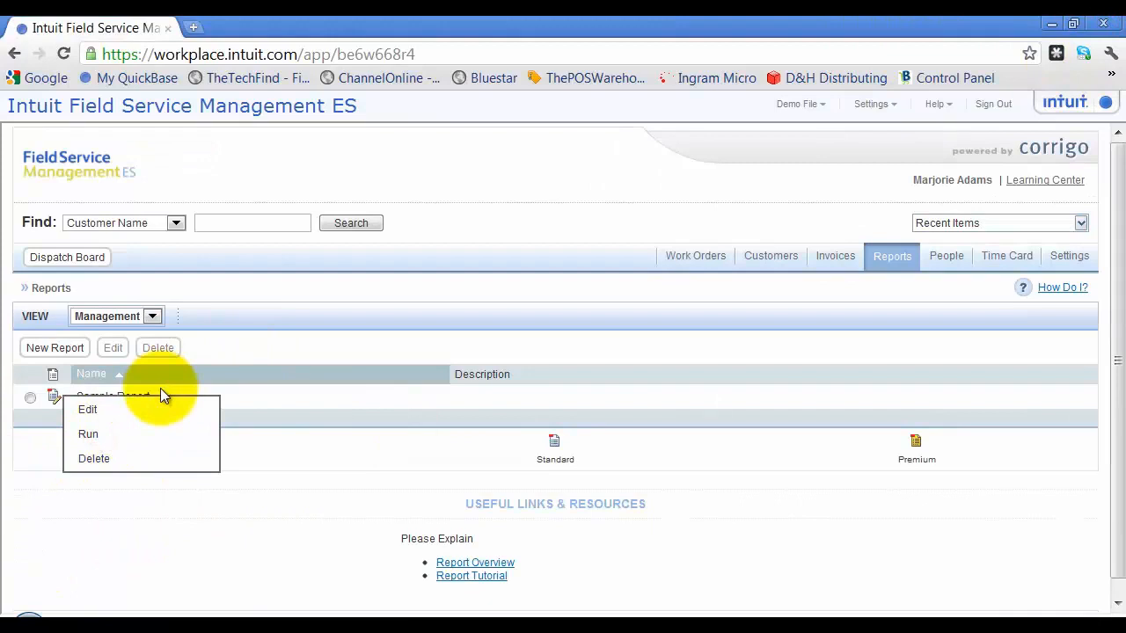
click(245, 337)
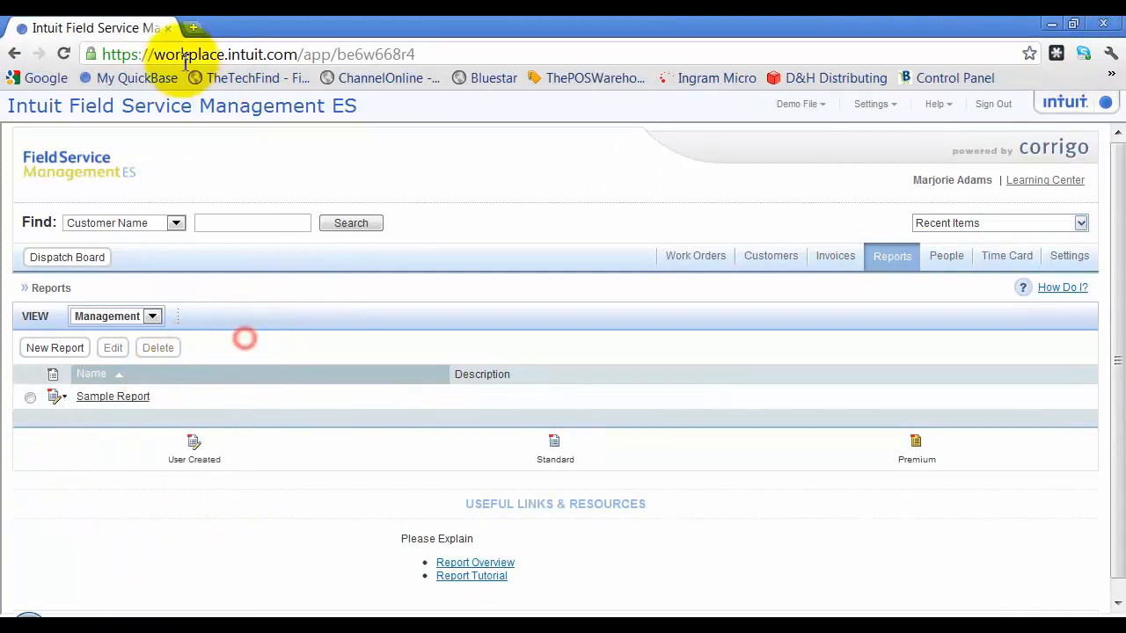
Step: Reload the application, return to the Management reports and run Sample Report
click(65, 51)
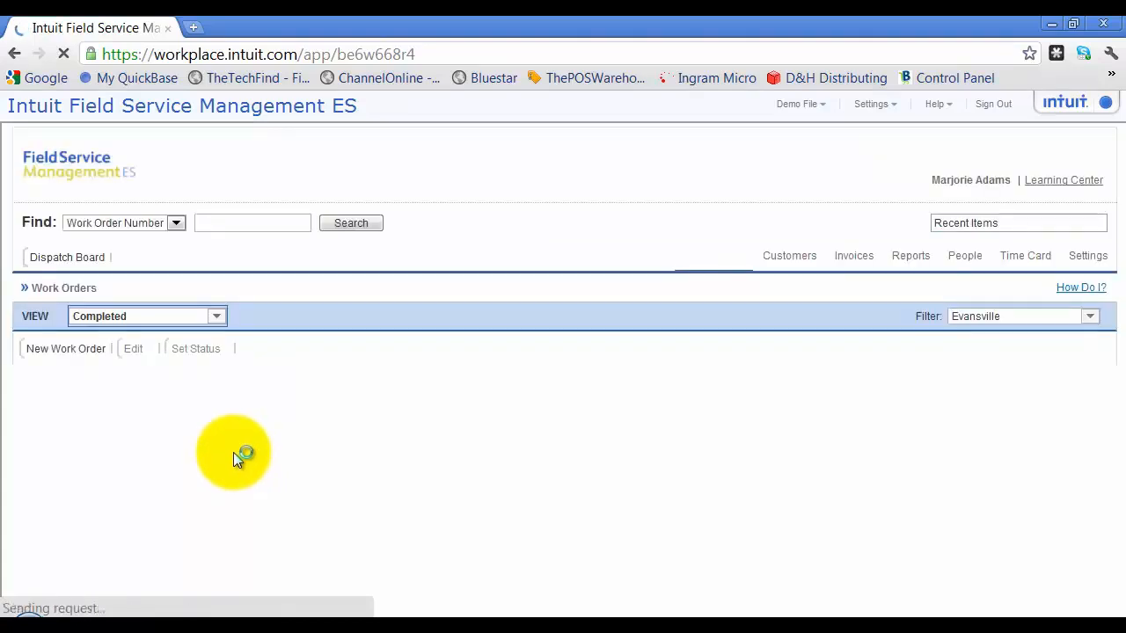
click(906, 275)
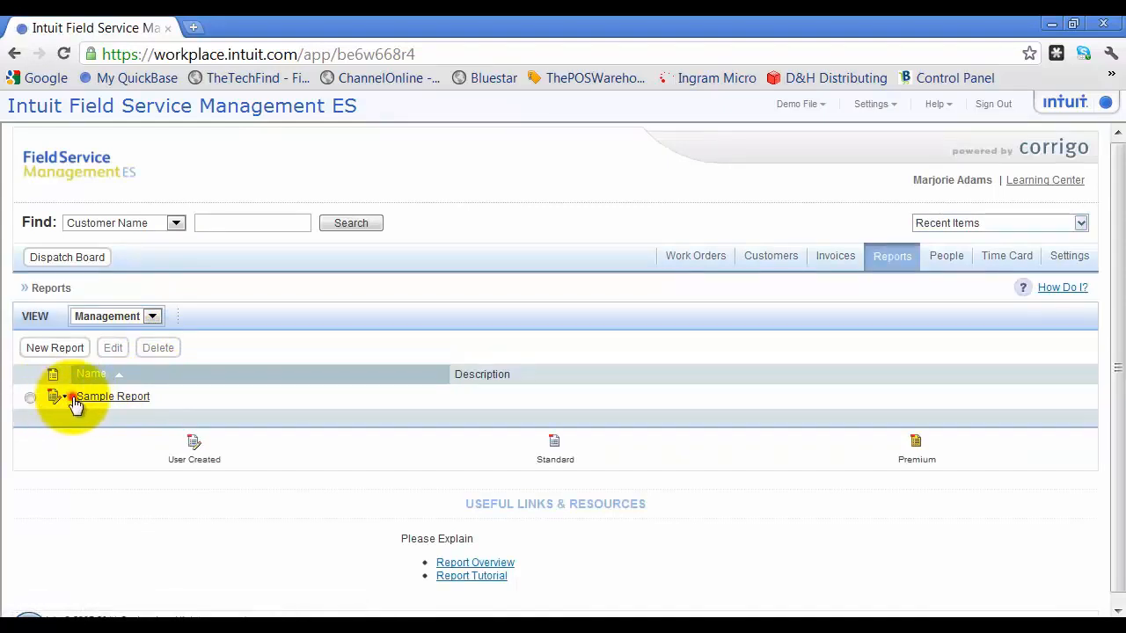
click(64, 399)
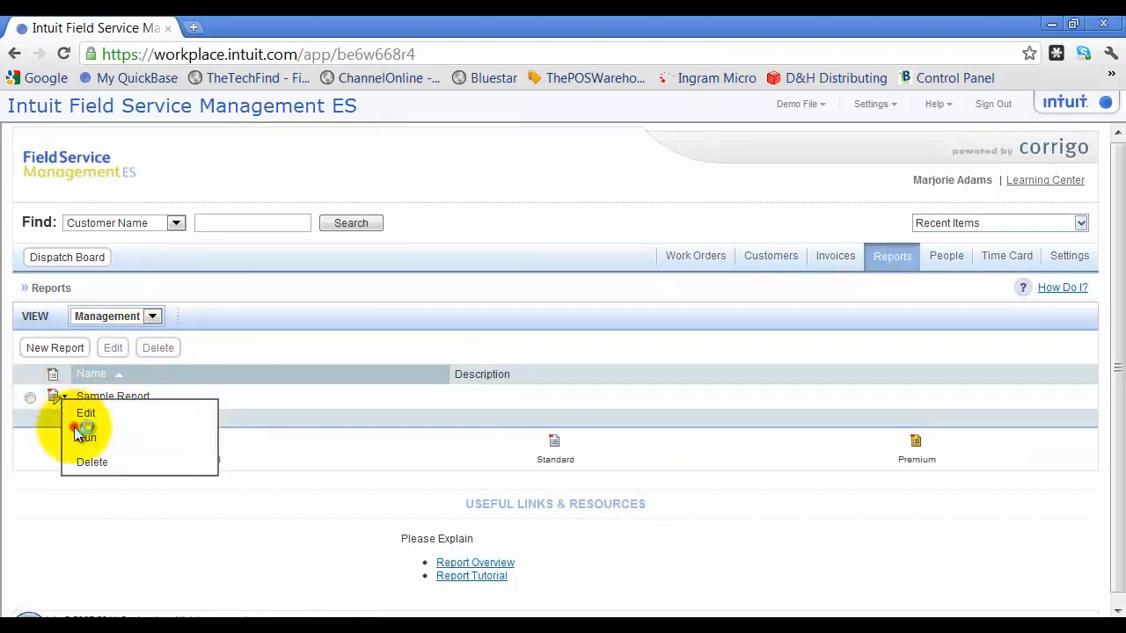
click(85, 437)
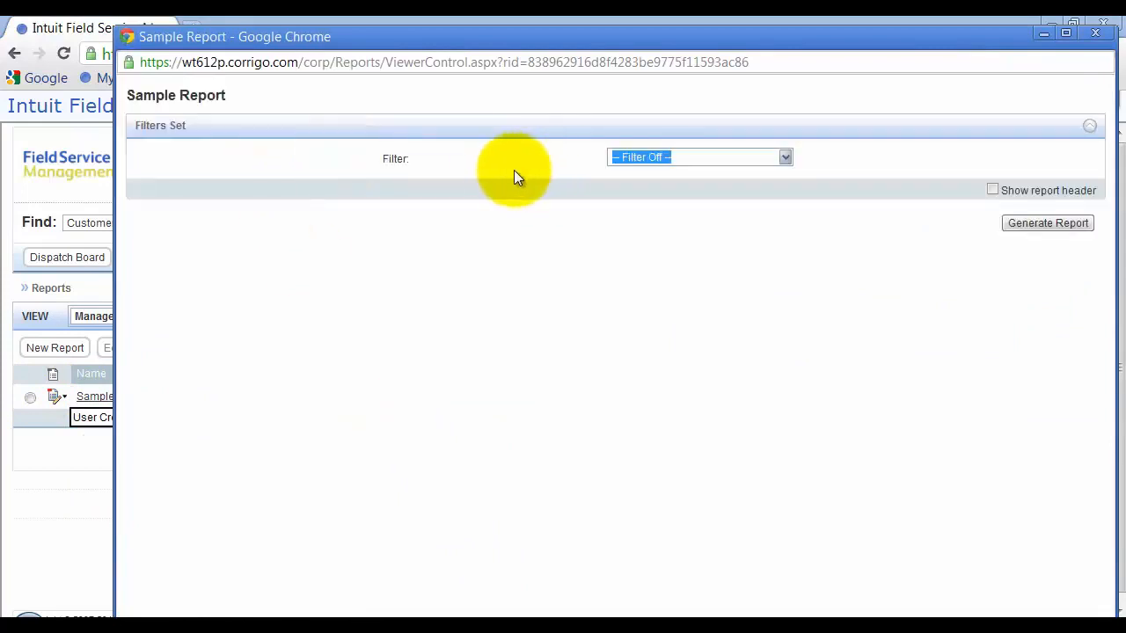
Step: Check the available report filters, keep the filter off and generate Sample Report
click(784, 159)
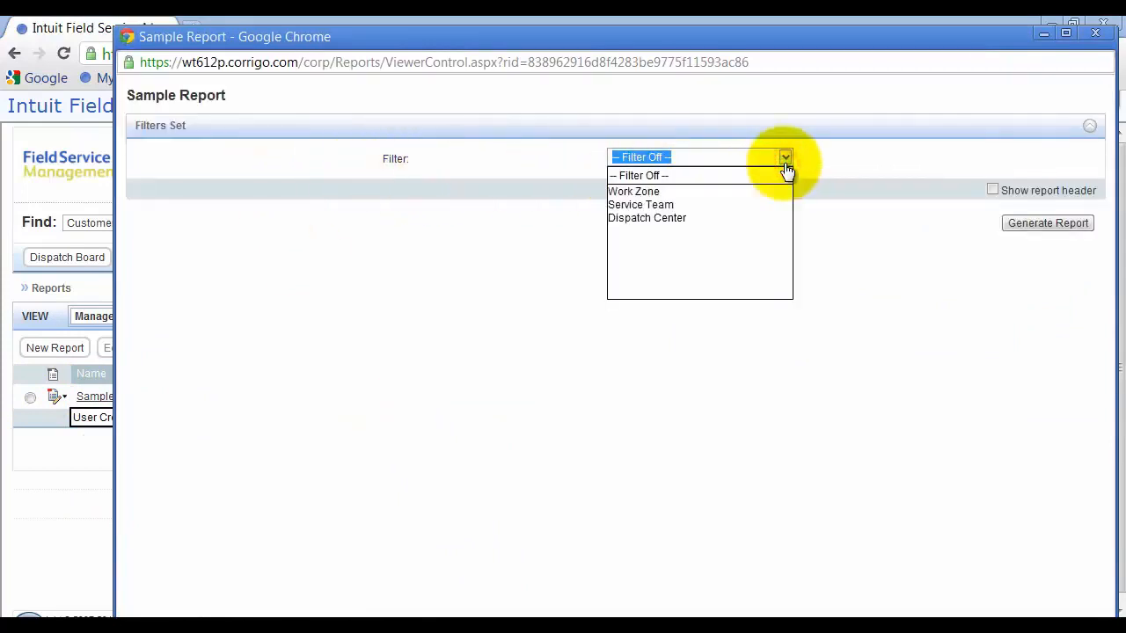
click(786, 167)
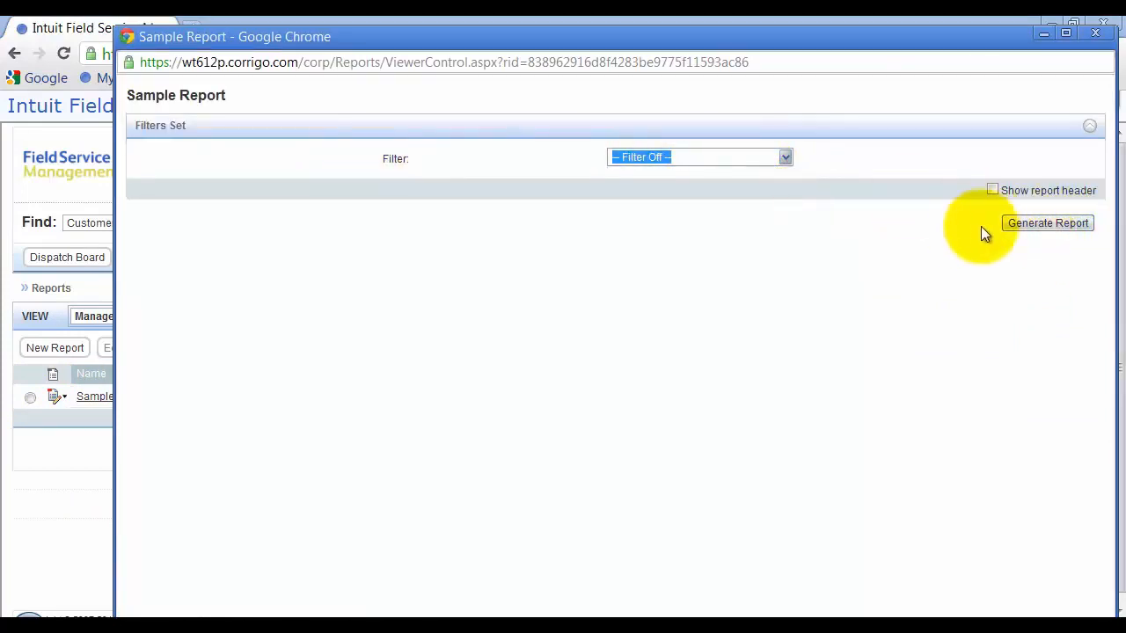
click(1023, 223)
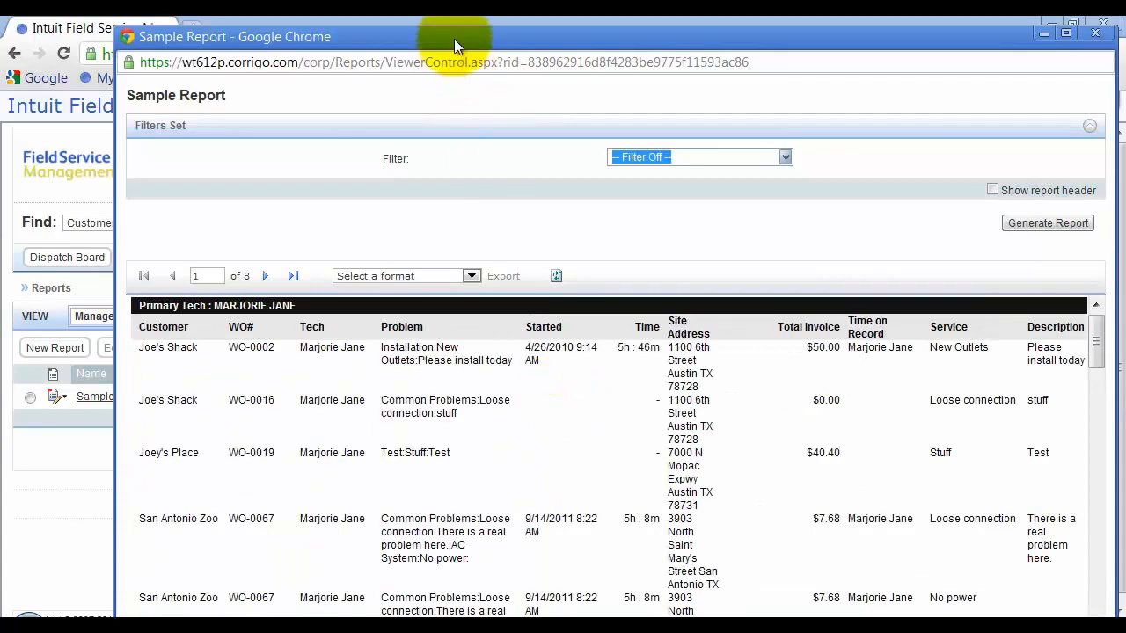
Step: Enlarge the generated report to examine its rows and the summary figures ending the first page, and close it
double_click(454, 39)
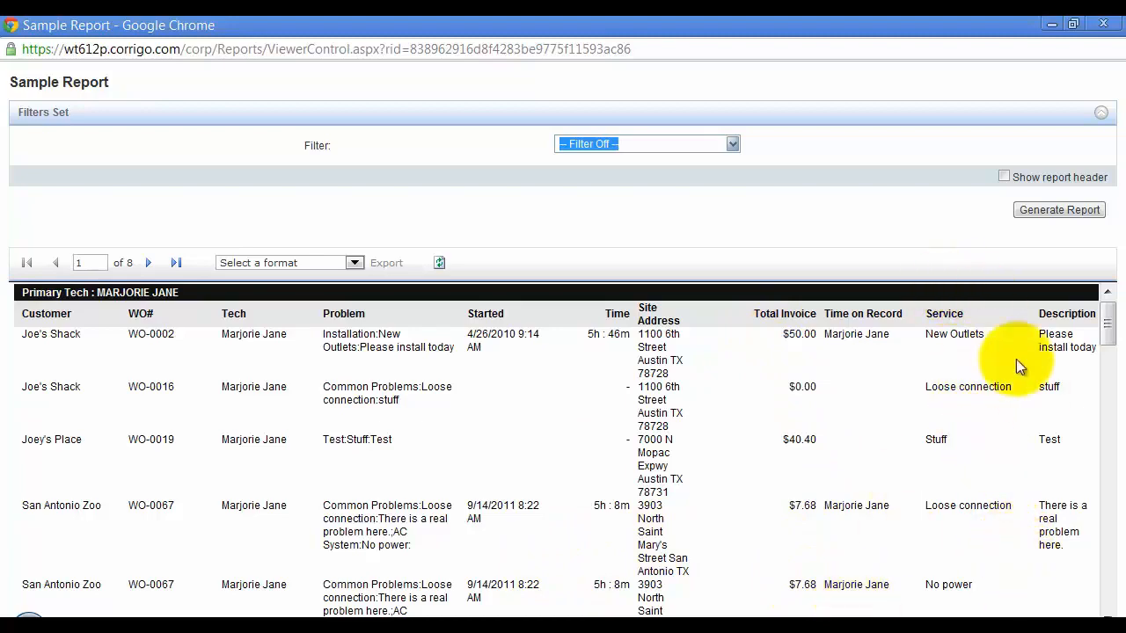
click(1110, 459)
drag(1108, 372, 1111, 608)
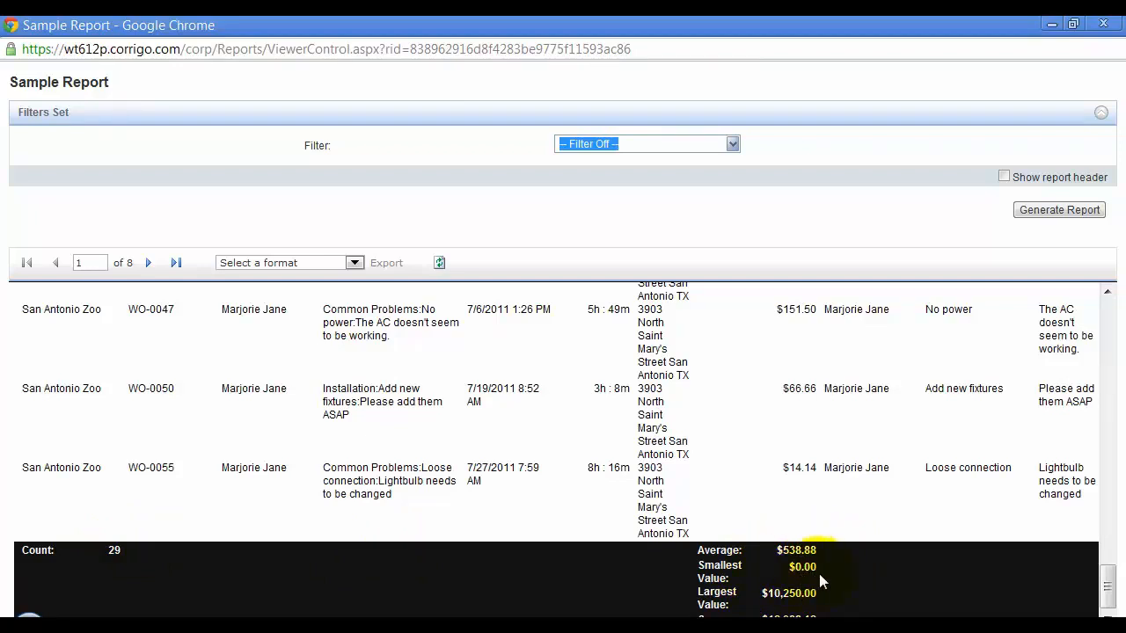
click(1102, 34)
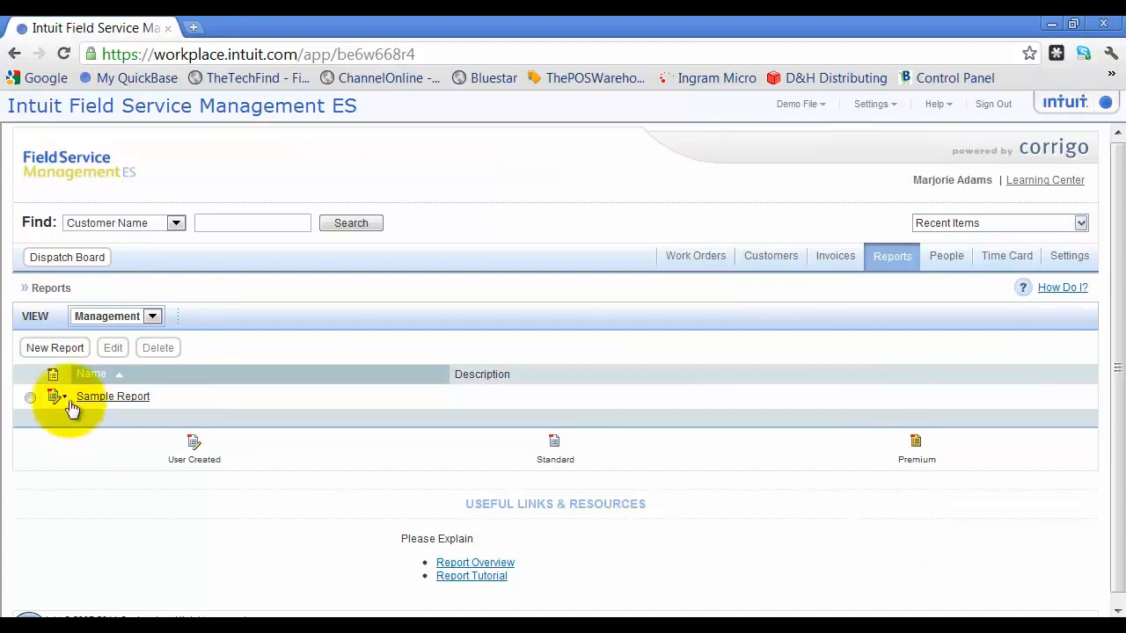
Step: Review the actions available for Sample Report and select it in the report list
click(65, 398)
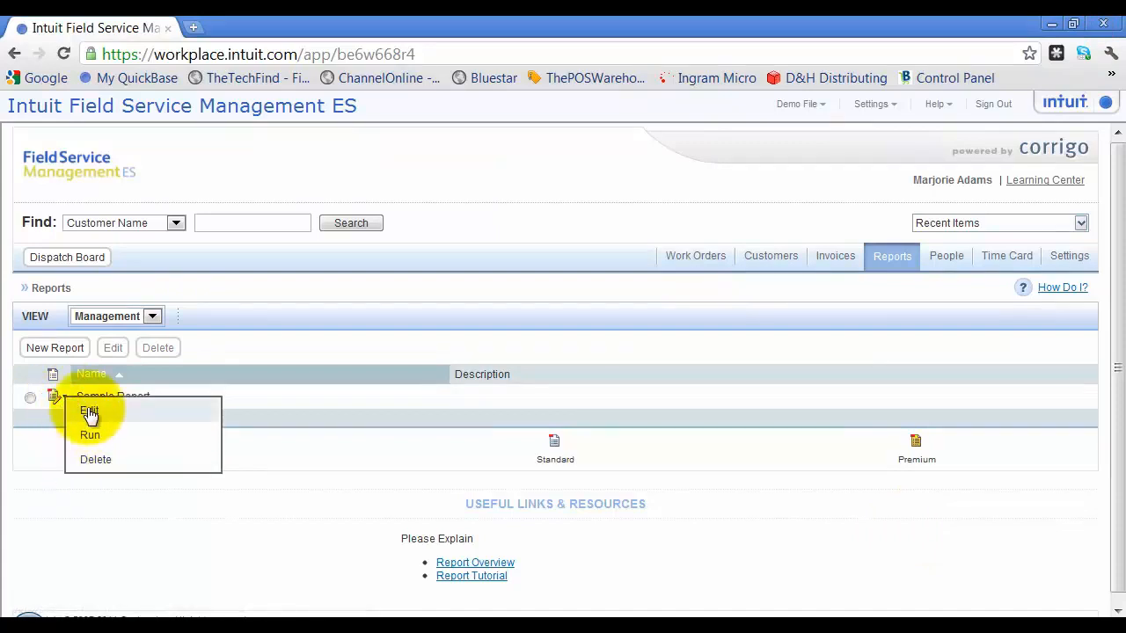
click(30, 397)
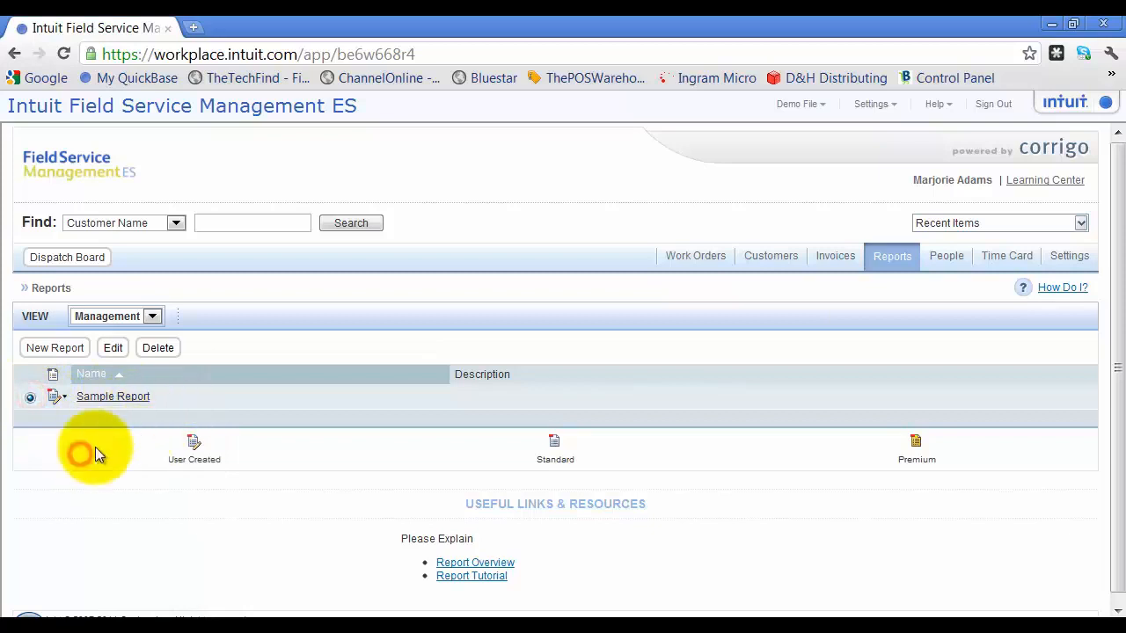